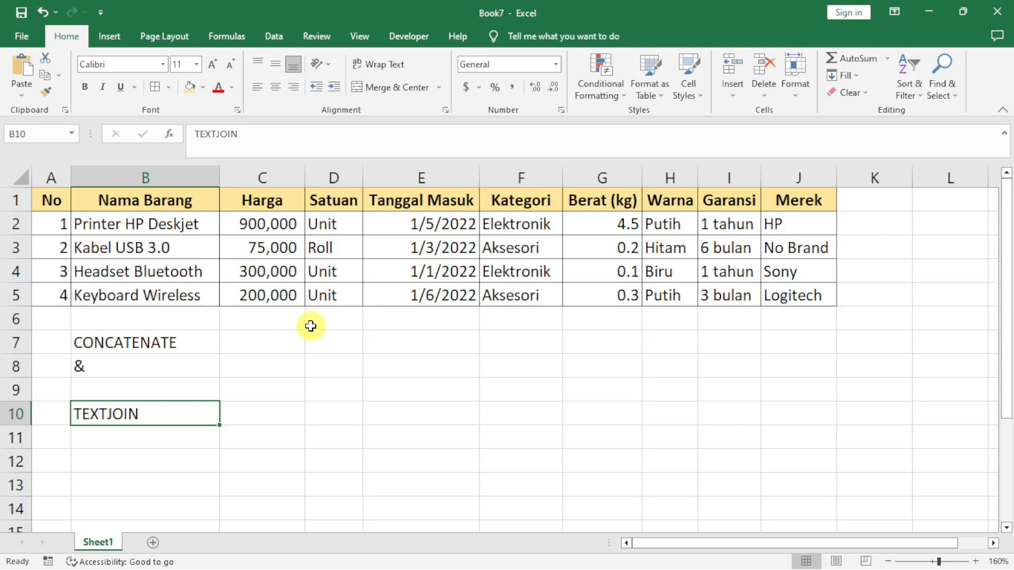
click(272, 413)
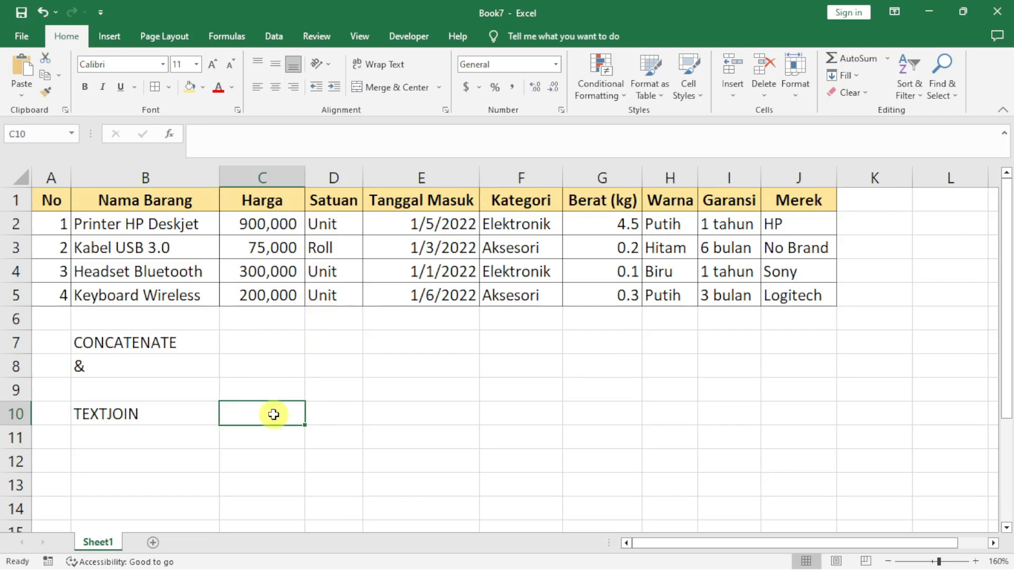
click(192, 346)
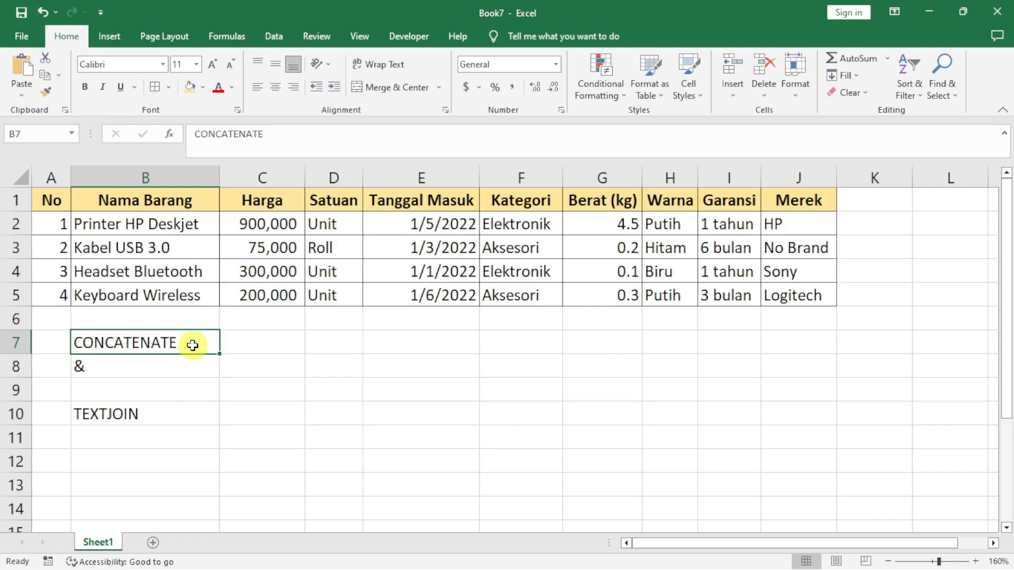
click(171, 372)
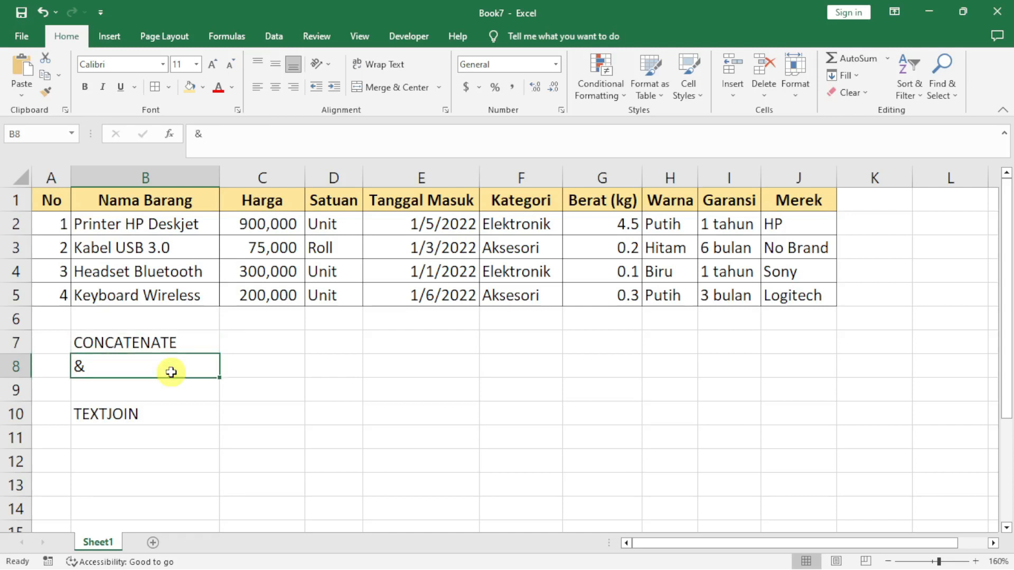
click(249, 340)
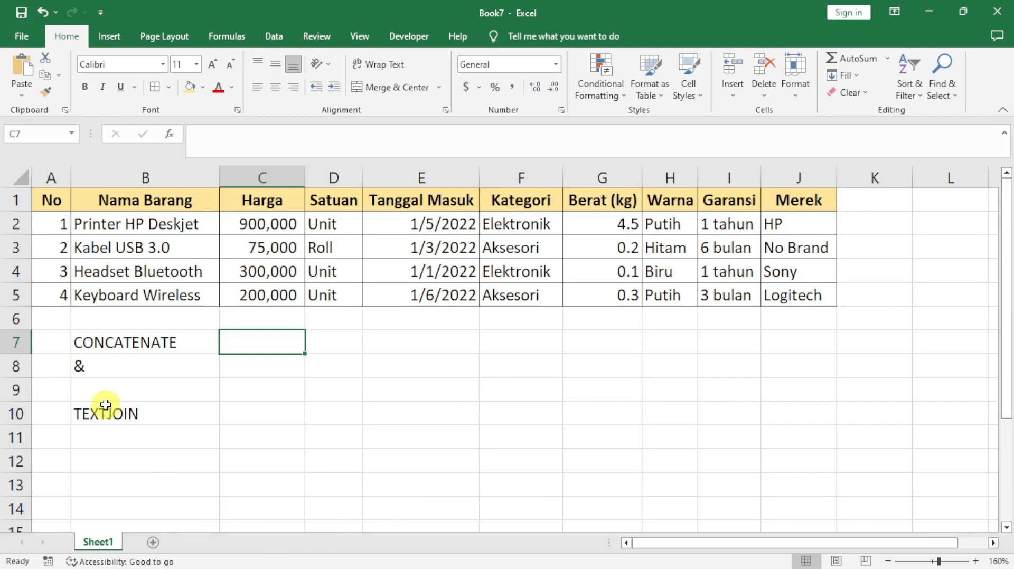
click(146, 407)
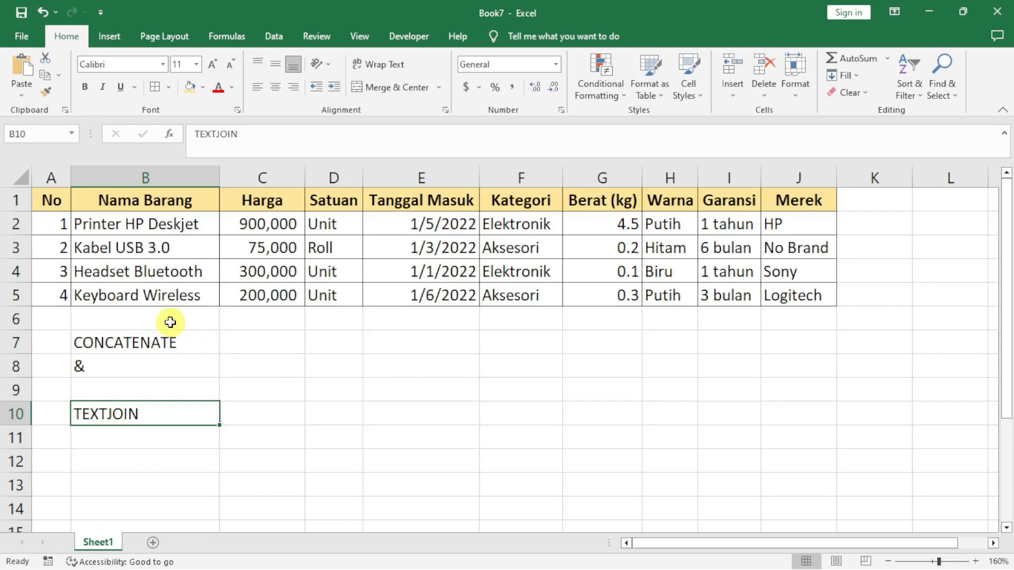
click(247, 367)
click(109, 362)
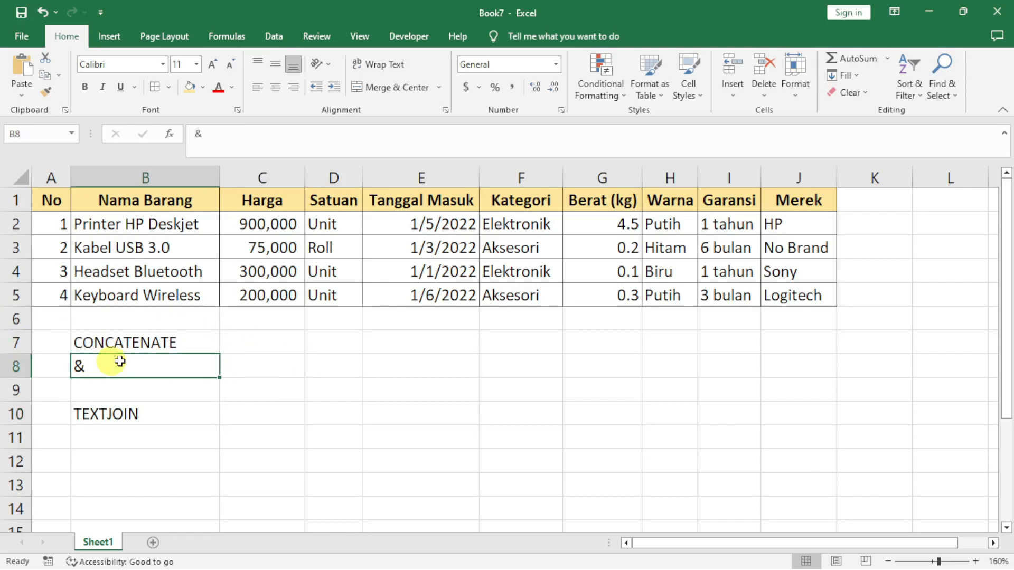
- Enter the formula =CONCATENATE(B2,"-",C2,"-",D2) in cell C7
click(279, 347)
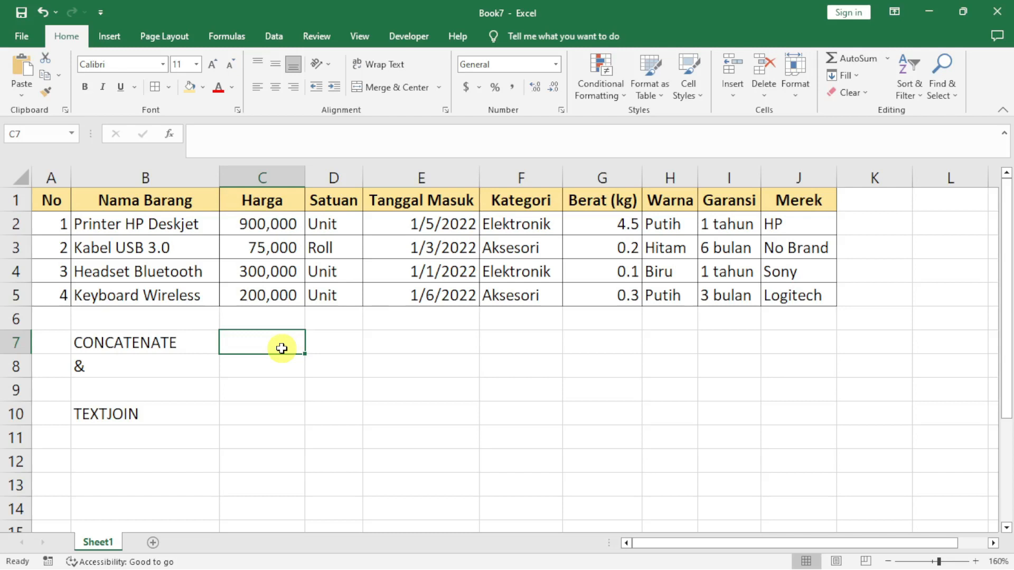
text(=CA)
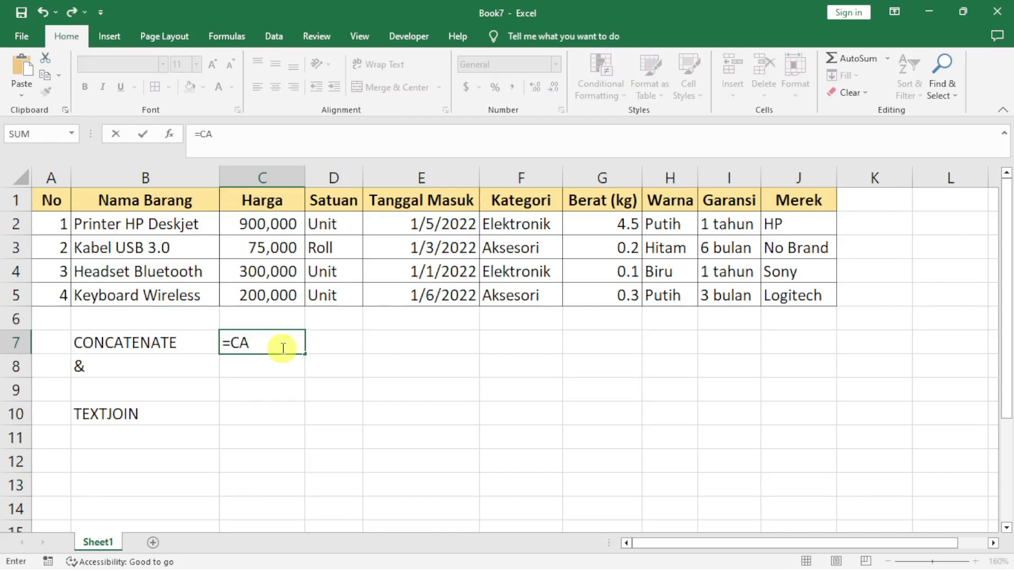
key(BackSpace)
text(ONCATENATE()
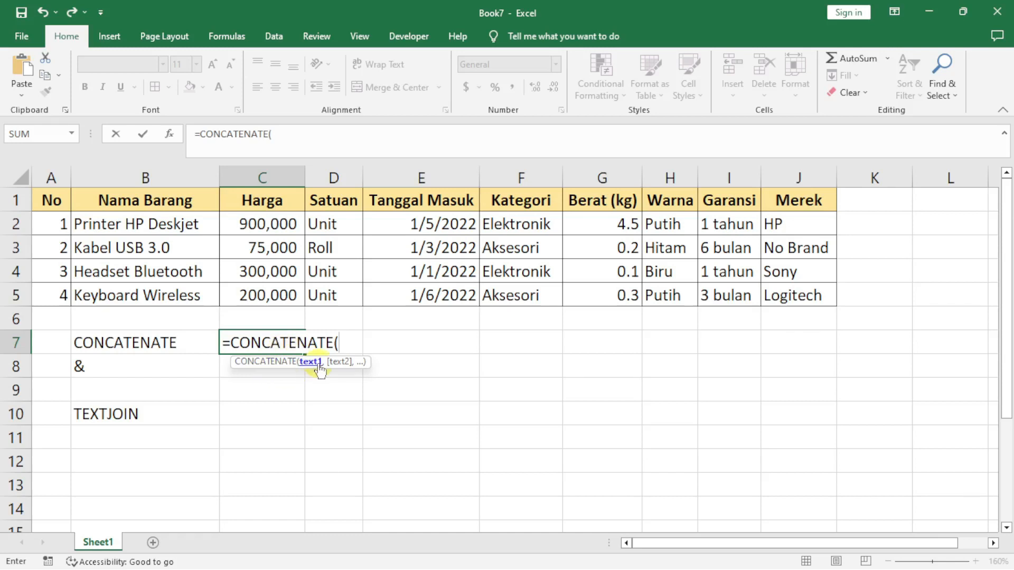
click(139, 228)
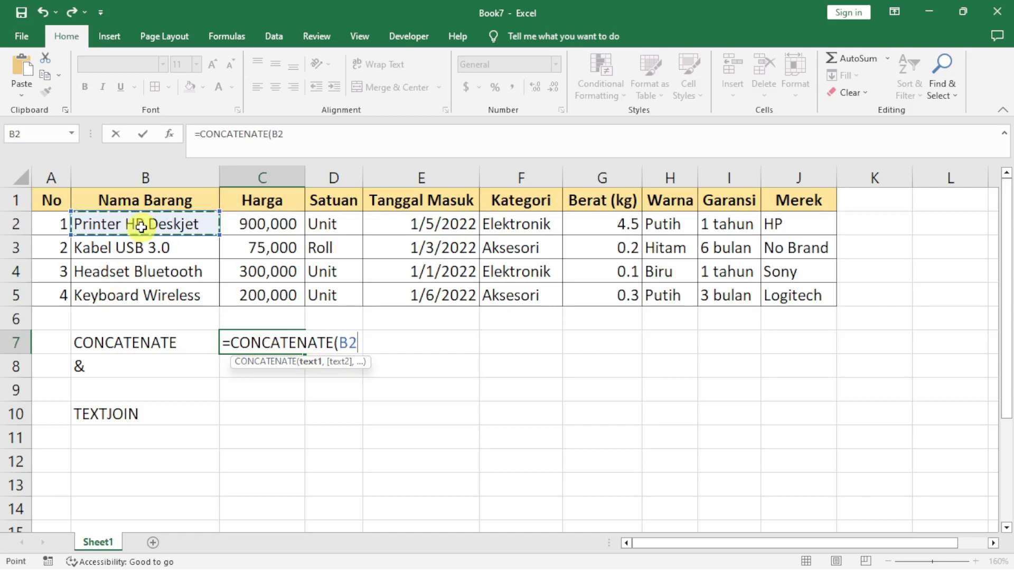
text(,)
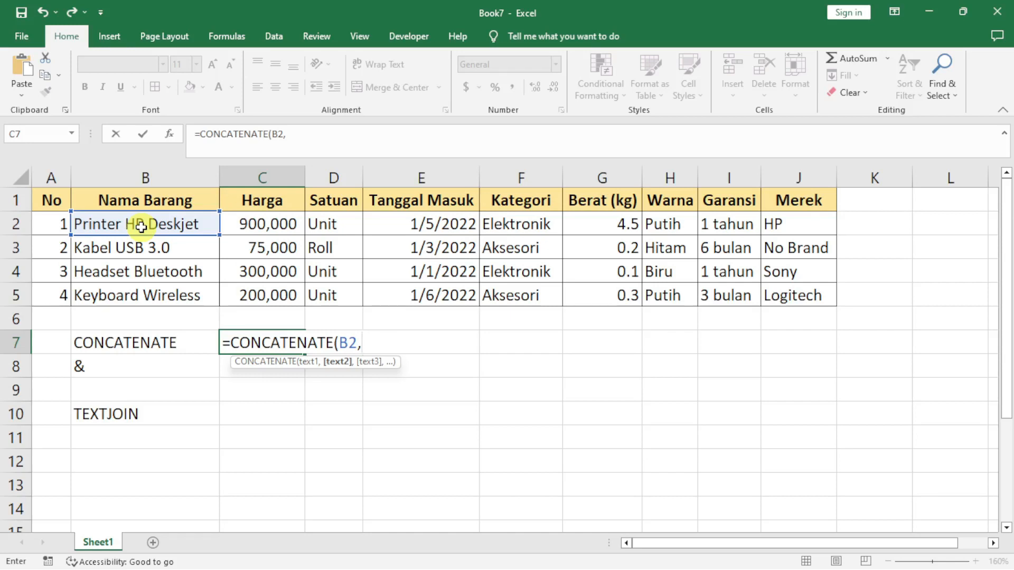
text(";)
key(BackSpace)
text(-",)
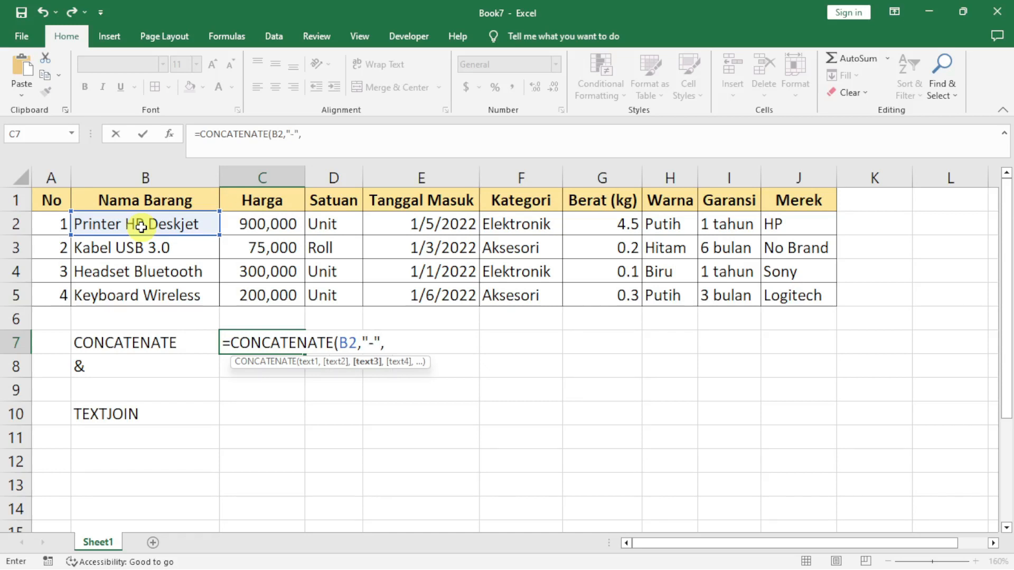
click(276, 227)
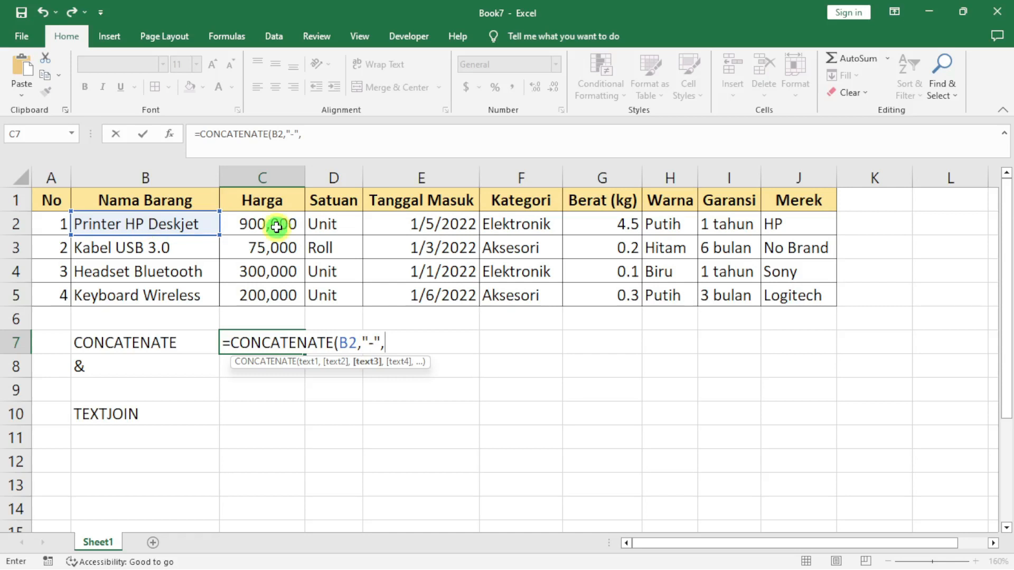
text(,)
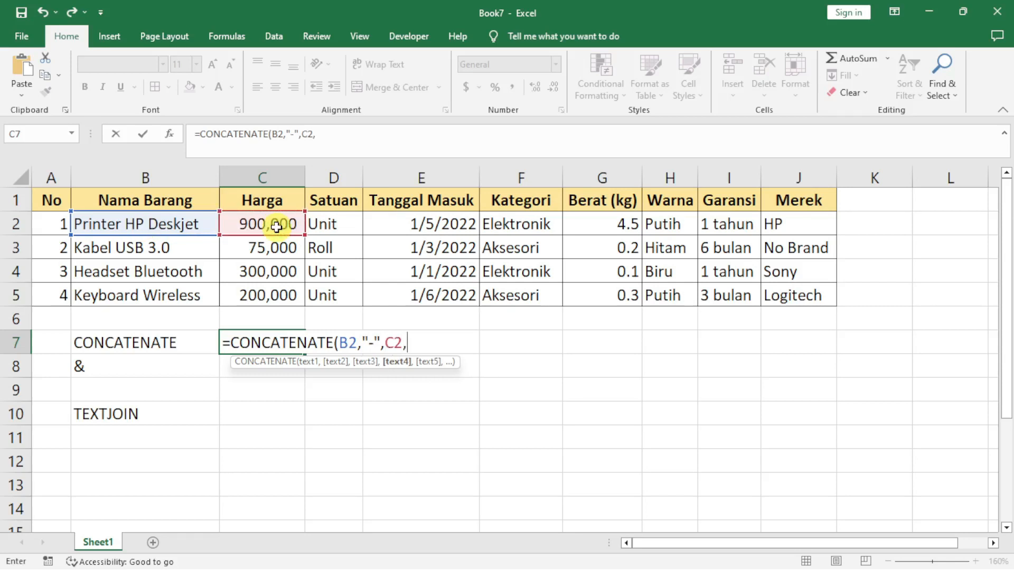
text("-",)
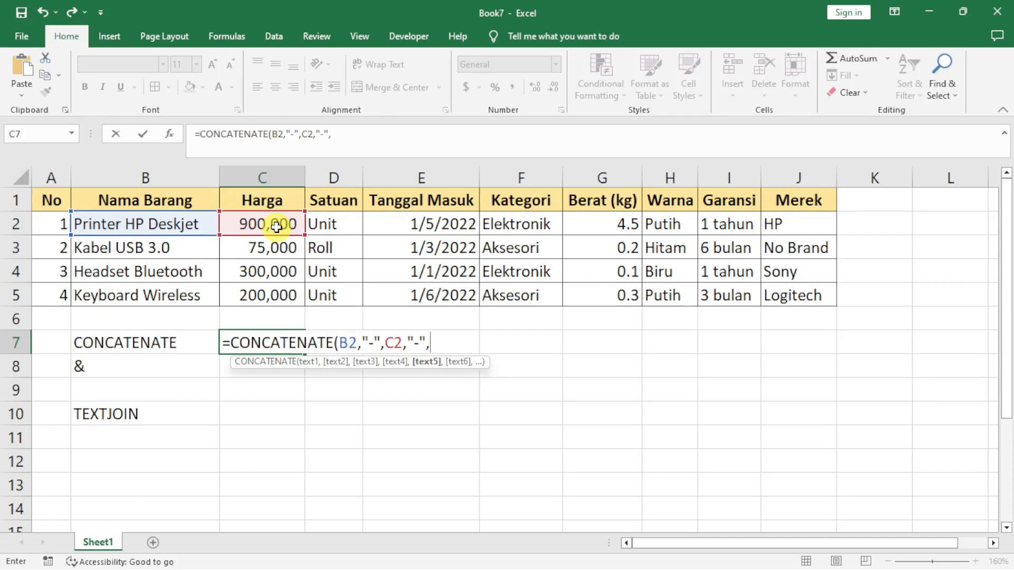
click(358, 225)
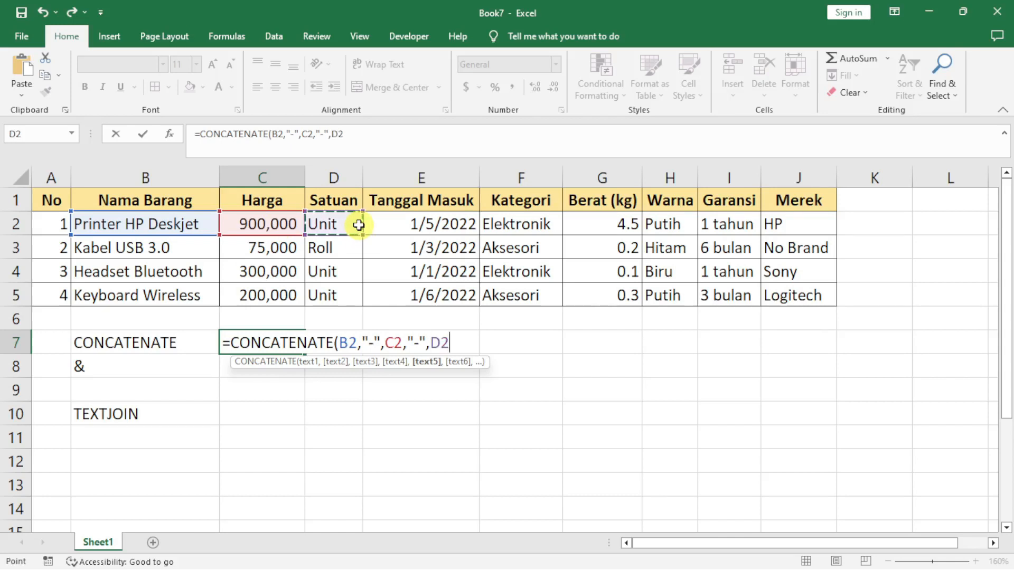
text())
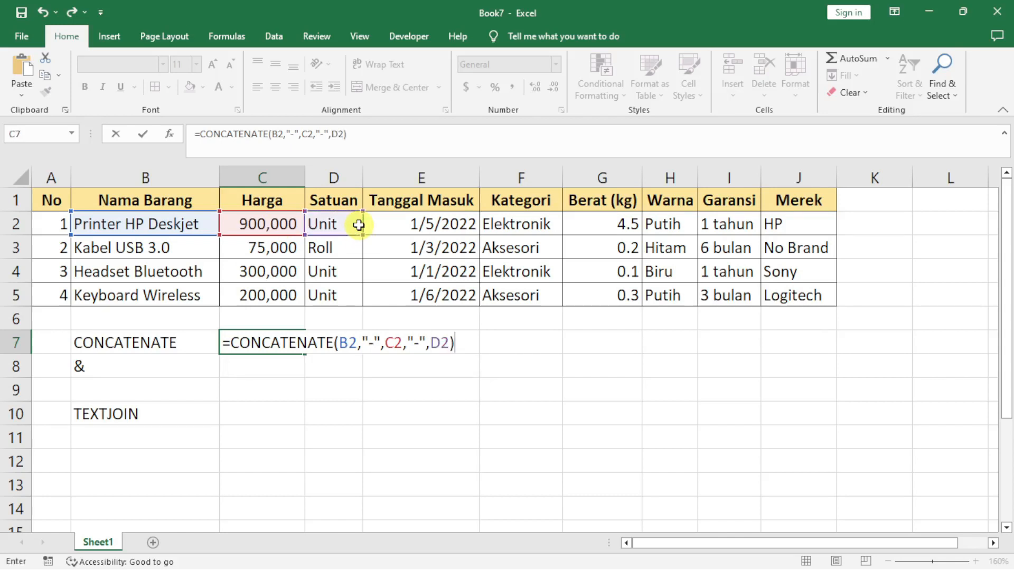
key(Return)
click(230, 342)
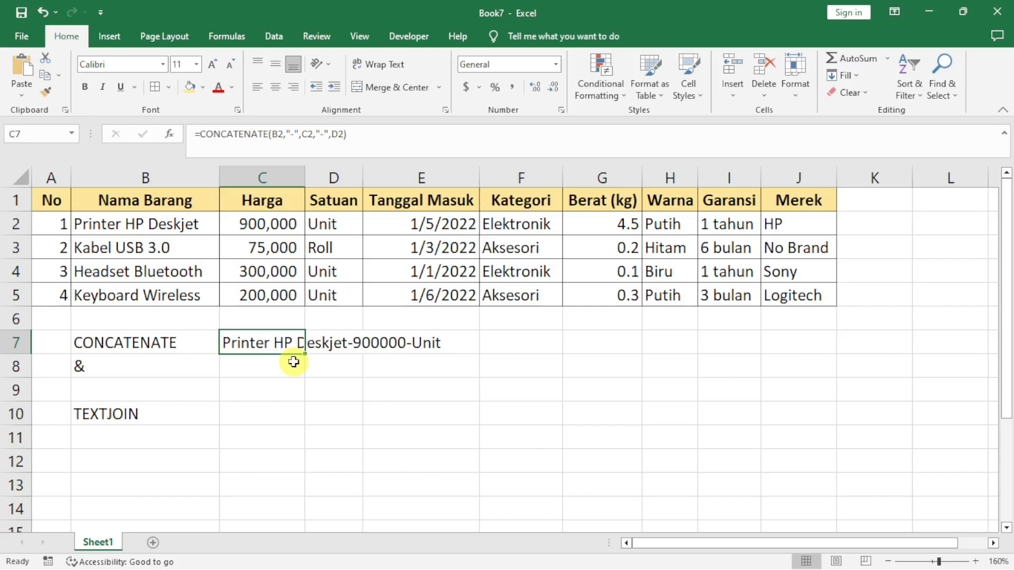
click(211, 358)
click(296, 373)
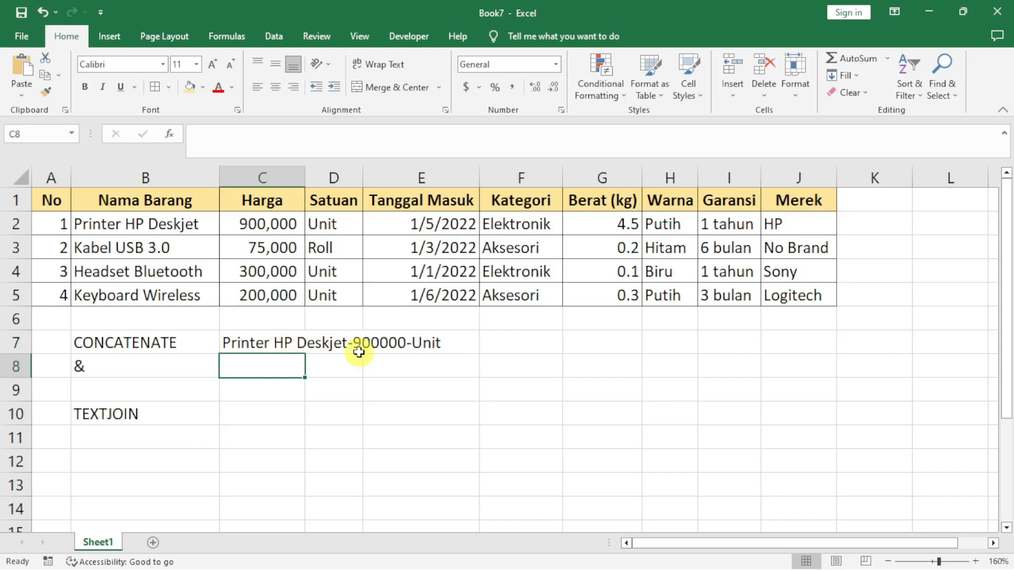
- Enter the formula =TEXTJOIN("-",TRUE,B2:J2) in cell C10
click(235, 409)
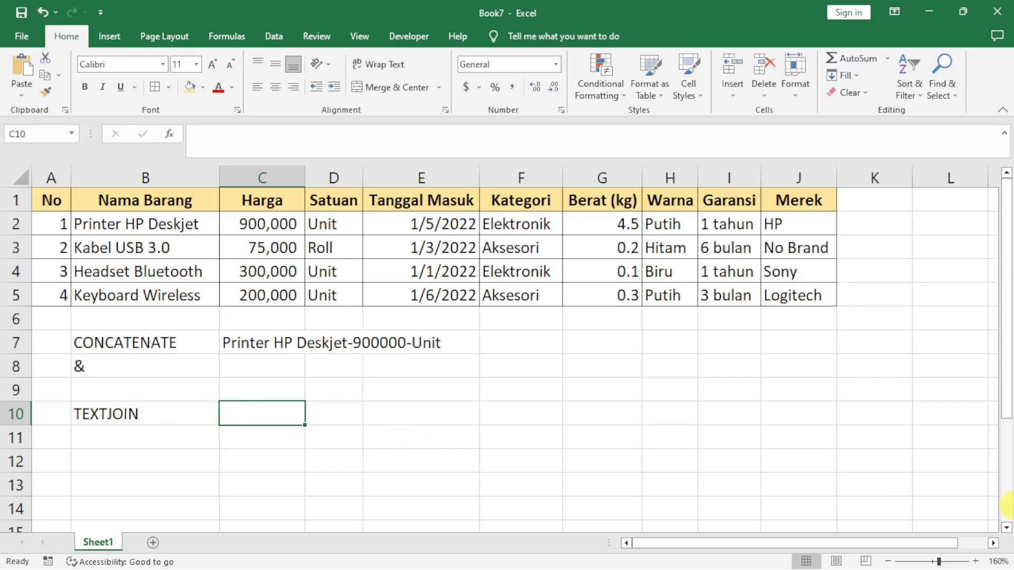
text(=)
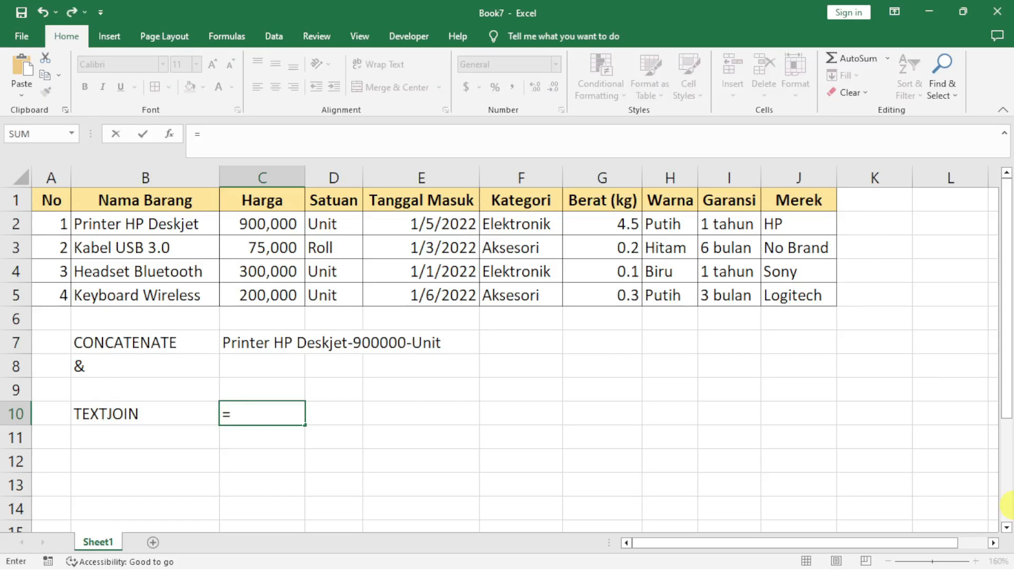
text(TEXTJOIN)
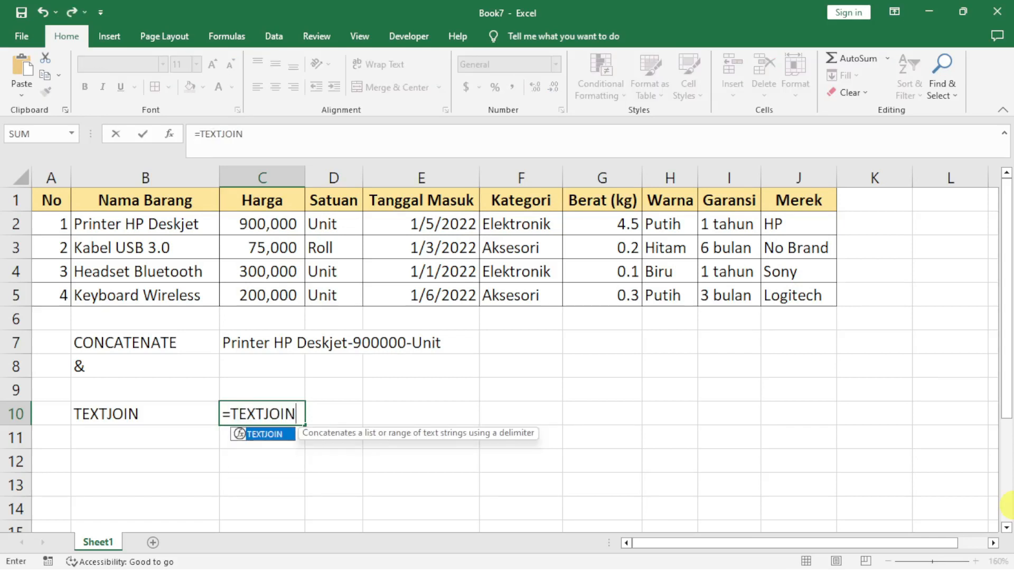
text(()
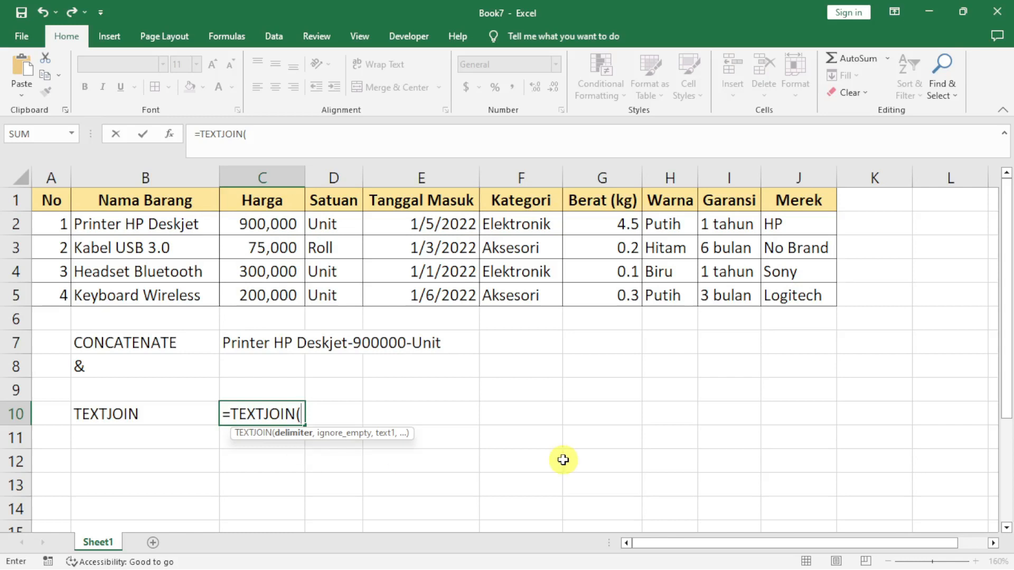
text("-",)
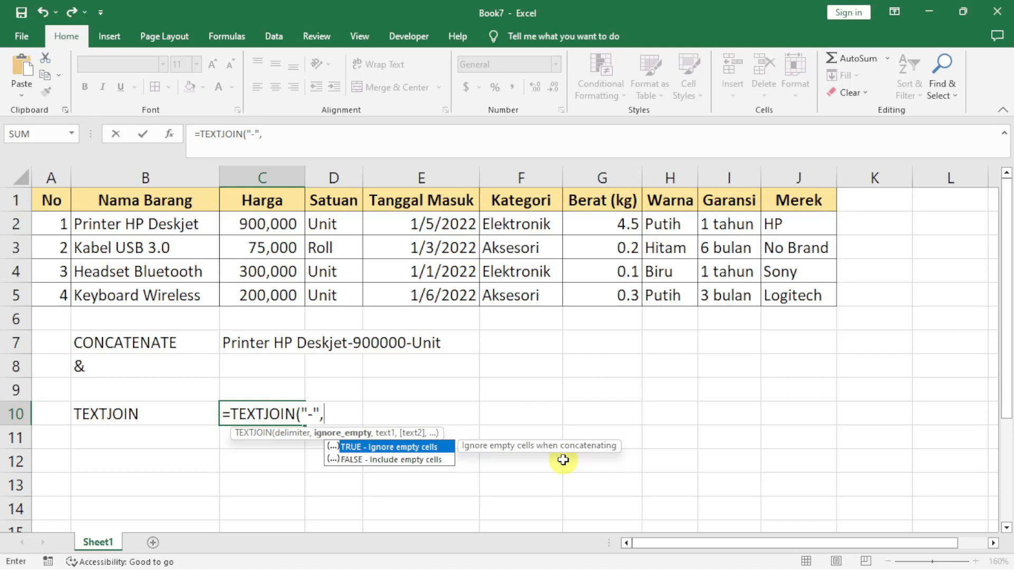
text(TRUE)
text(,)
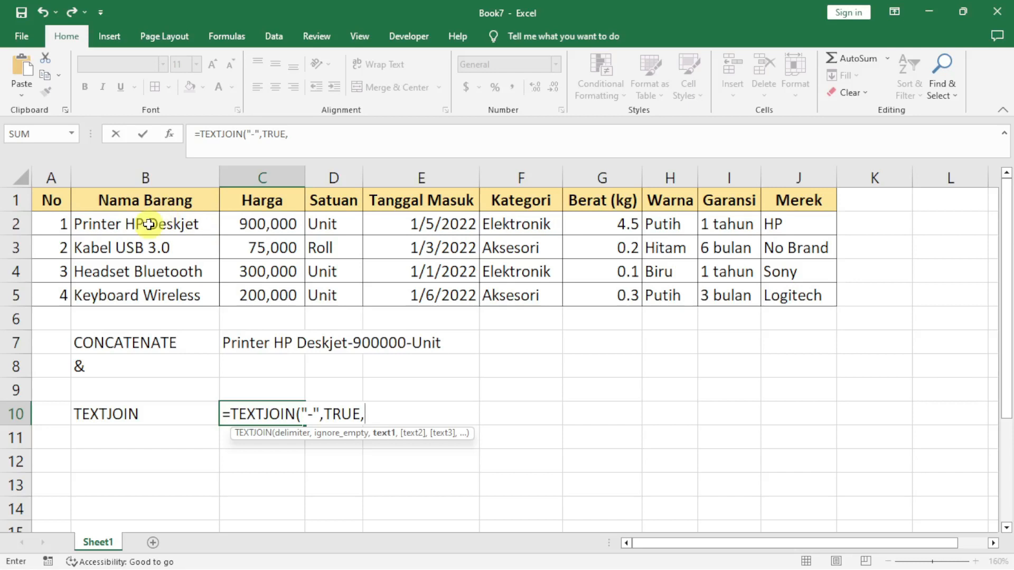
drag(148, 225, 826, 227)
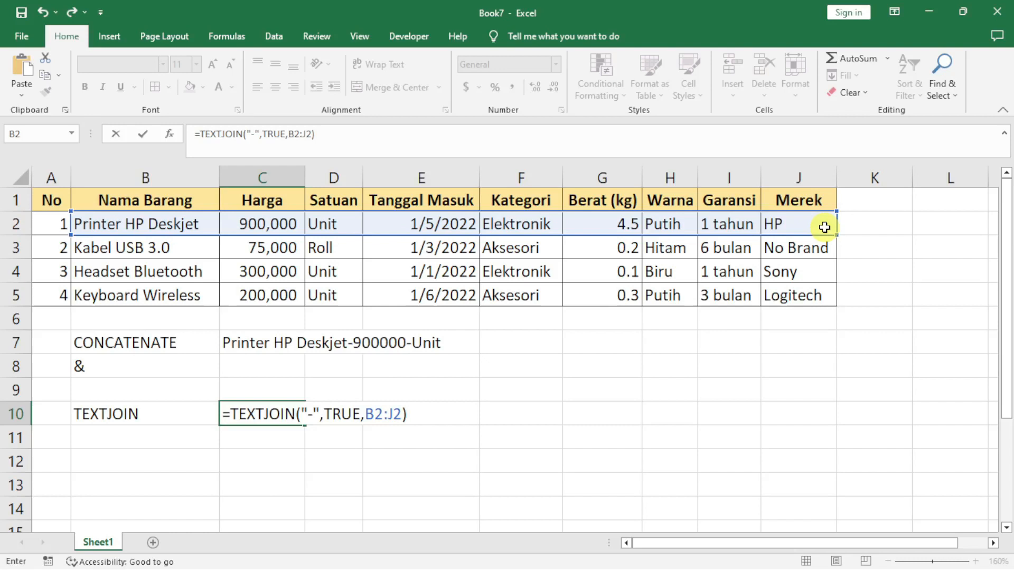
key(Return)
- Fill the TEXTJOIN formula from C10 down to C13 and check the range referenced in C11
click(232, 414)
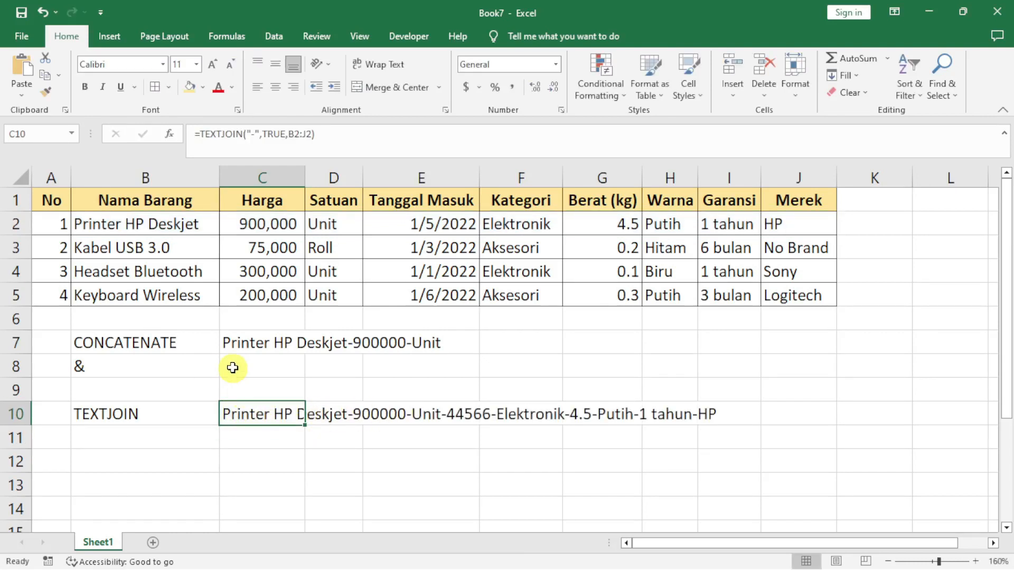
click(460, 457)
click(292, 421)
drag(305, 425, 298, 490)
click(771, 461)
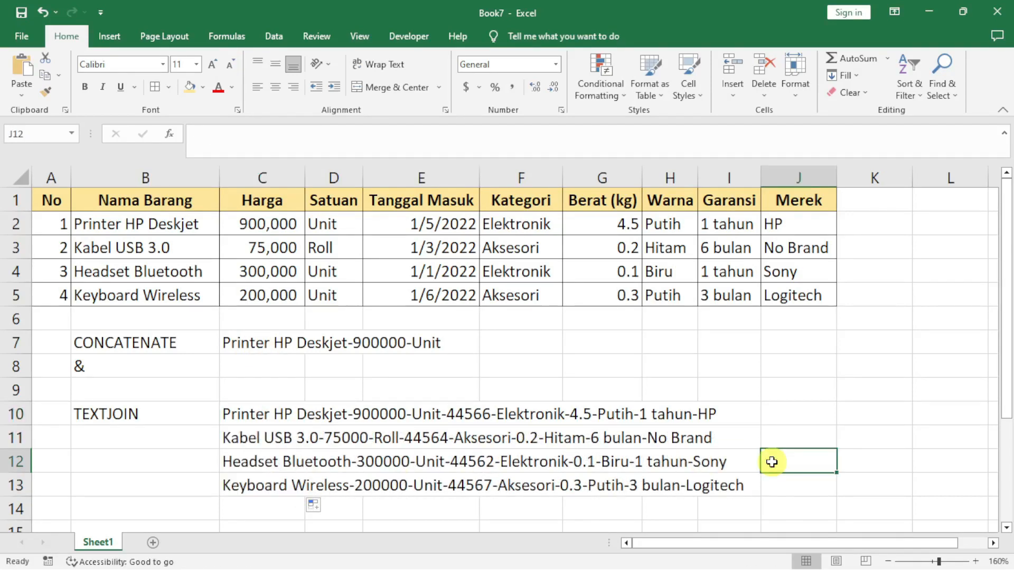
click(277, 438)
double_click(277, 438)
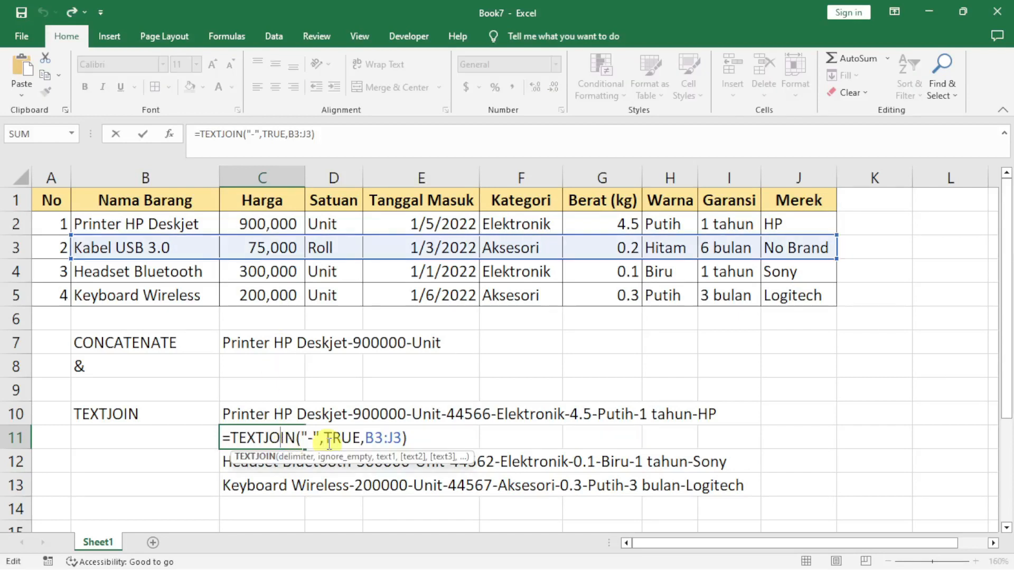
key(Escape)
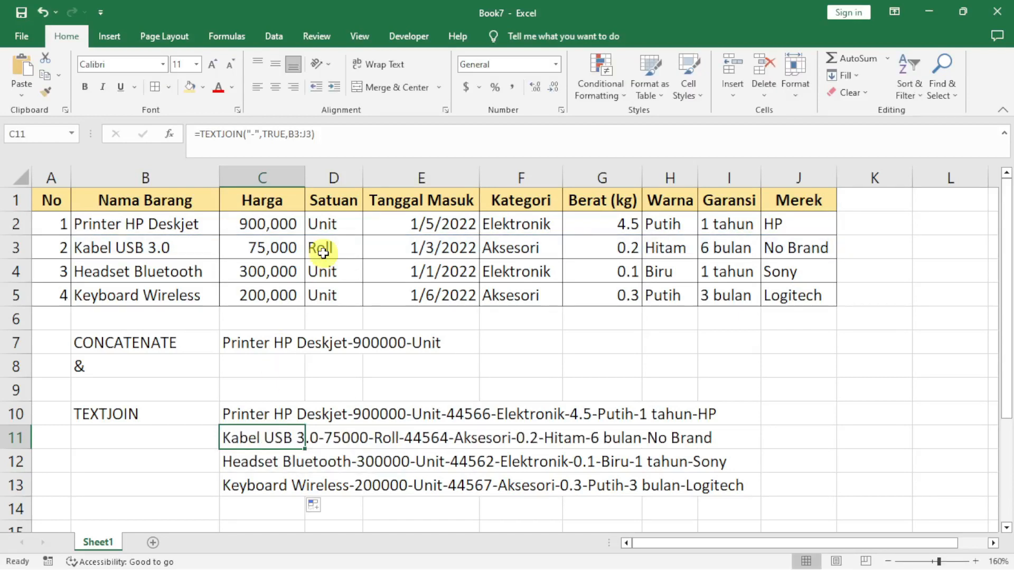
- Clear the Satuan value of the Printer HP Deskjet row in cell D2
click(256, 415)
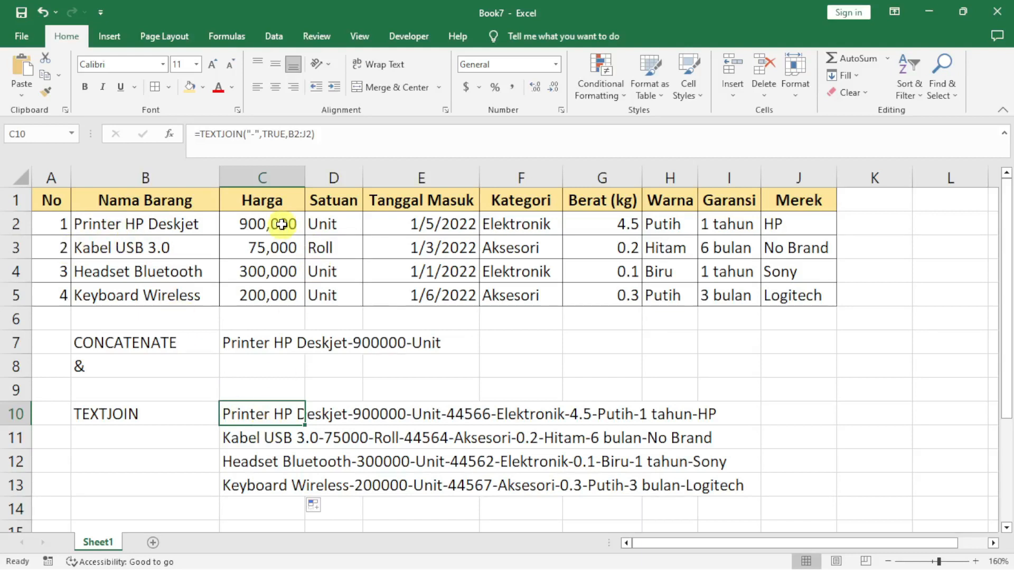
click(346, 226)
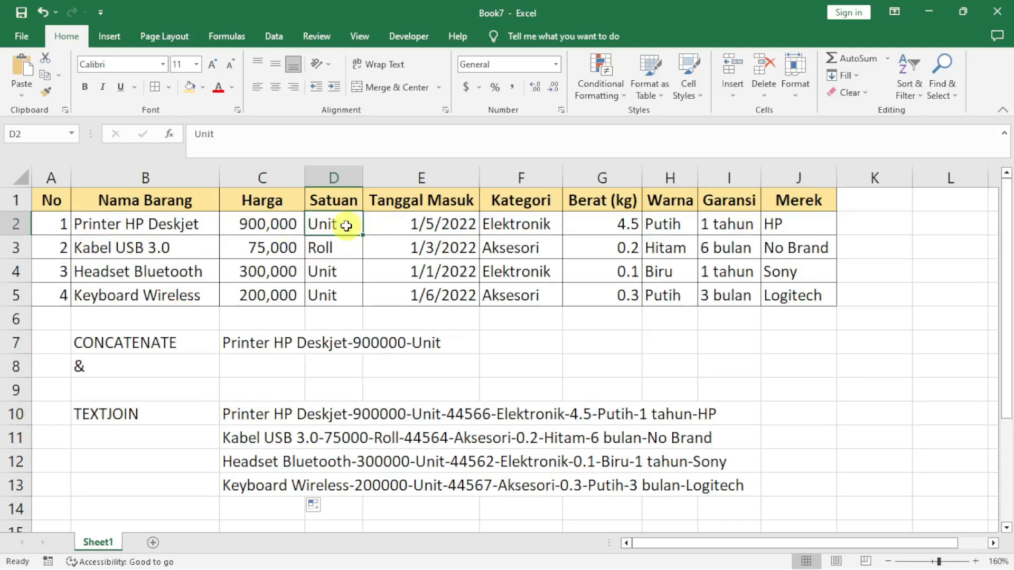
key(Delete)
click(247, 413)
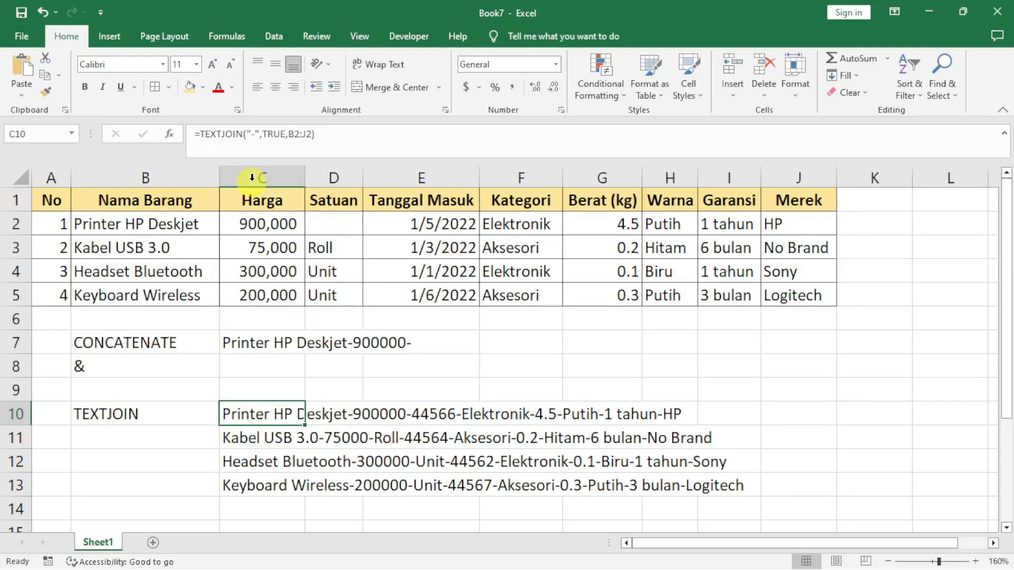
- Change the ignore_empty argument of the TEXTJOIN formula in C10 to FALSE
double_click(256, 417)
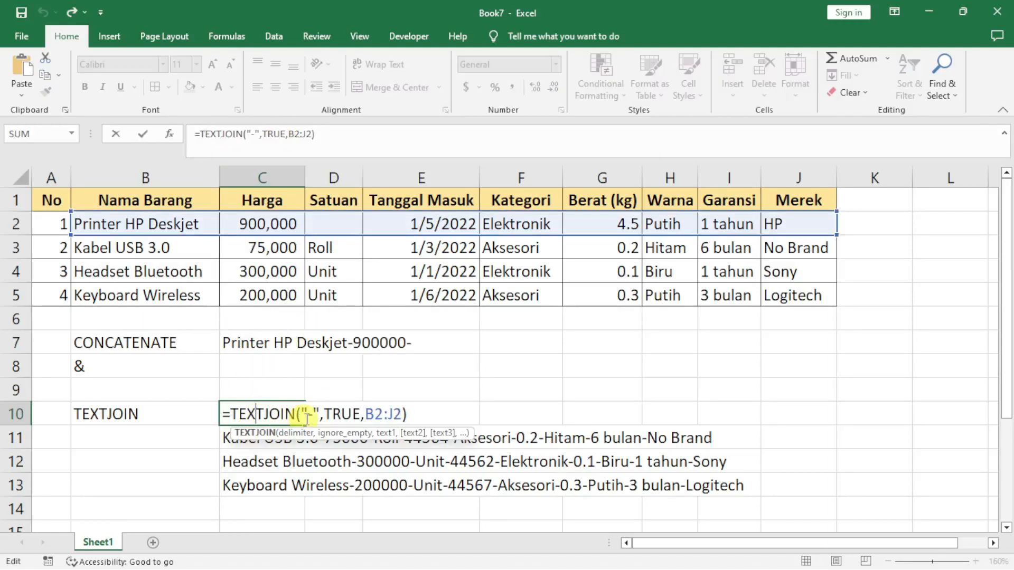
double_click(340, 414)
text(FALSE)
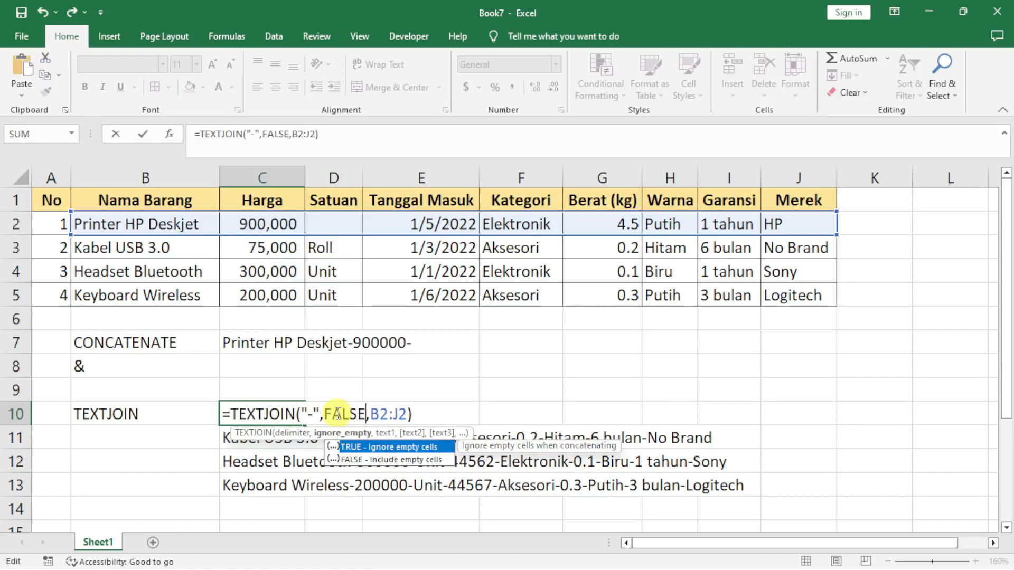
key(Return)
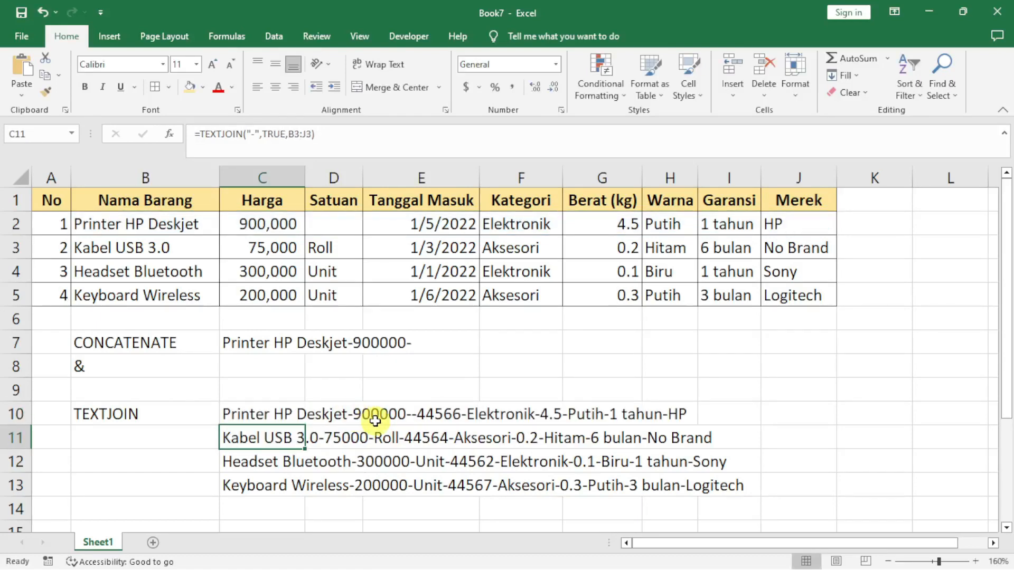
click(409, 415)
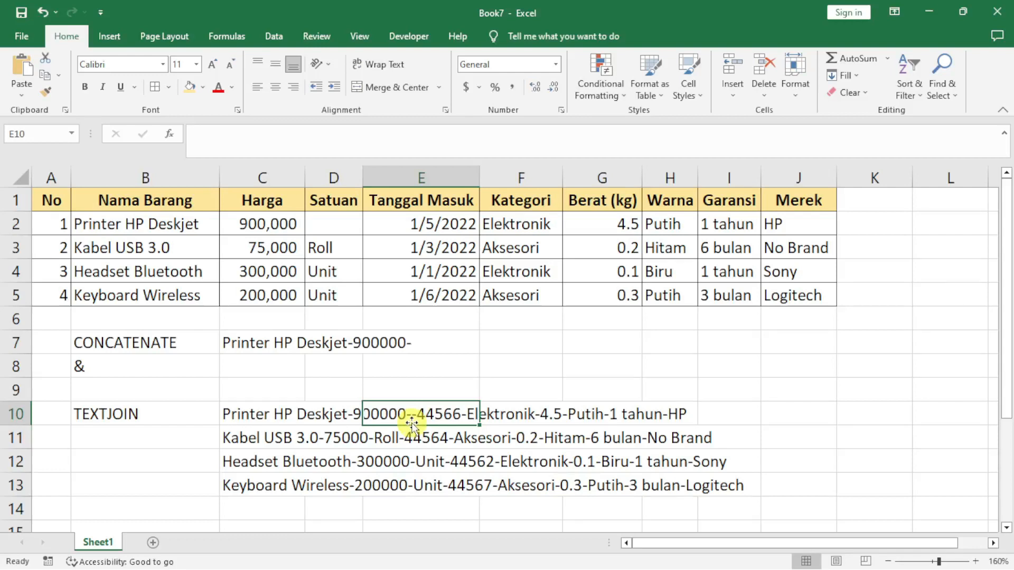
- Clear the Kategori and Berat (kg) values of the Printer HP Deskjet row in F2 and G2
click(527, 222)
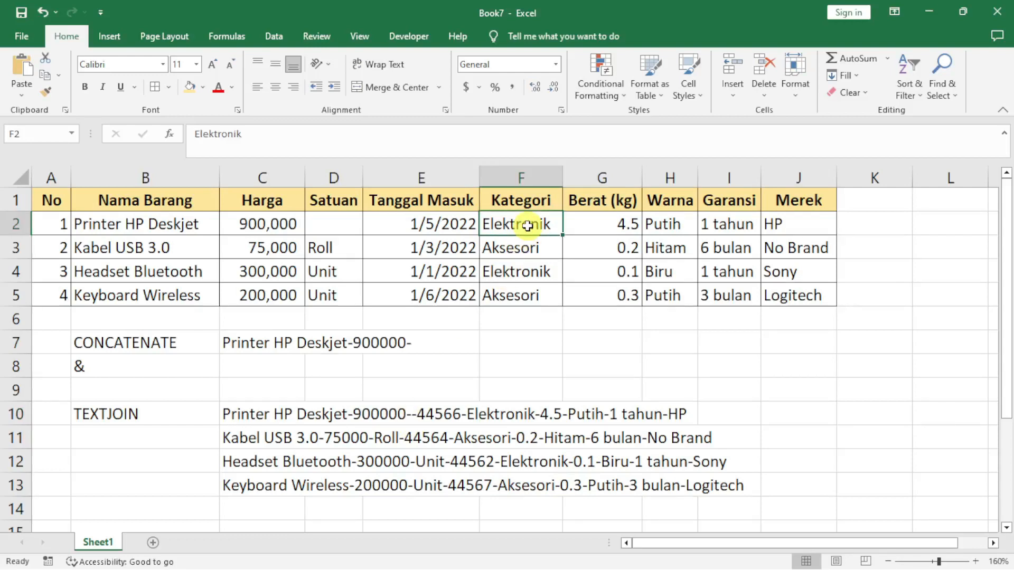
key(Delete)
click(592, 224)
key(Delete)
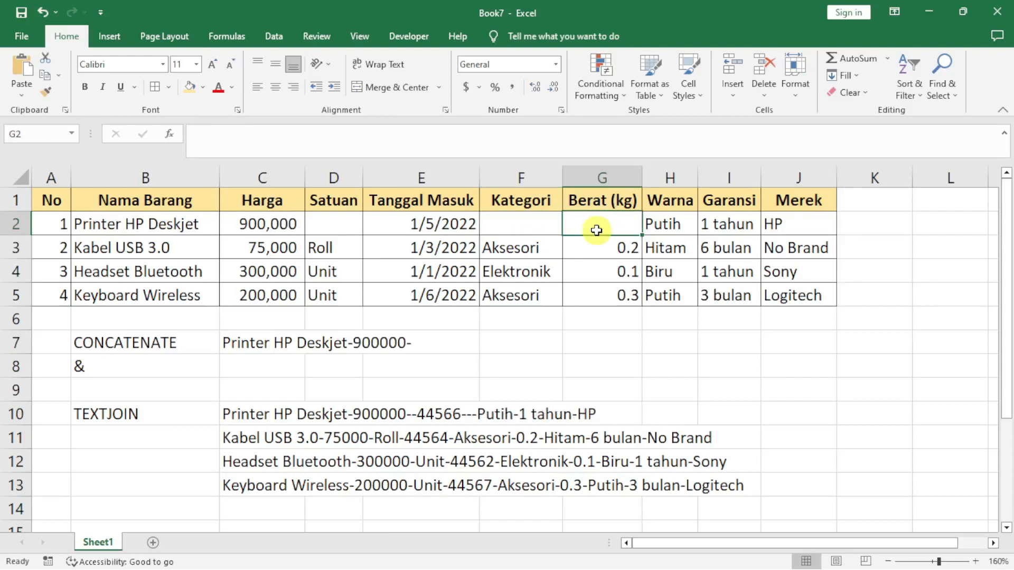
- Undo the clearing of G2 and F2, the FALSE argument in C10 and the clearing of D2, and check C10's formula
key(ctrl+z)
key(ctrl+z)
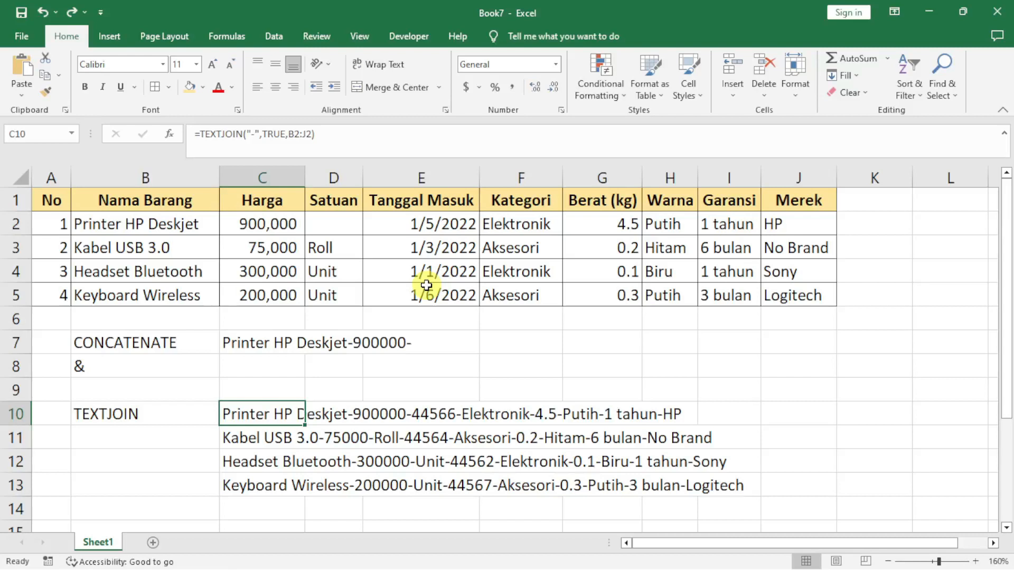
key(ctrl+z)
click(238, 413)
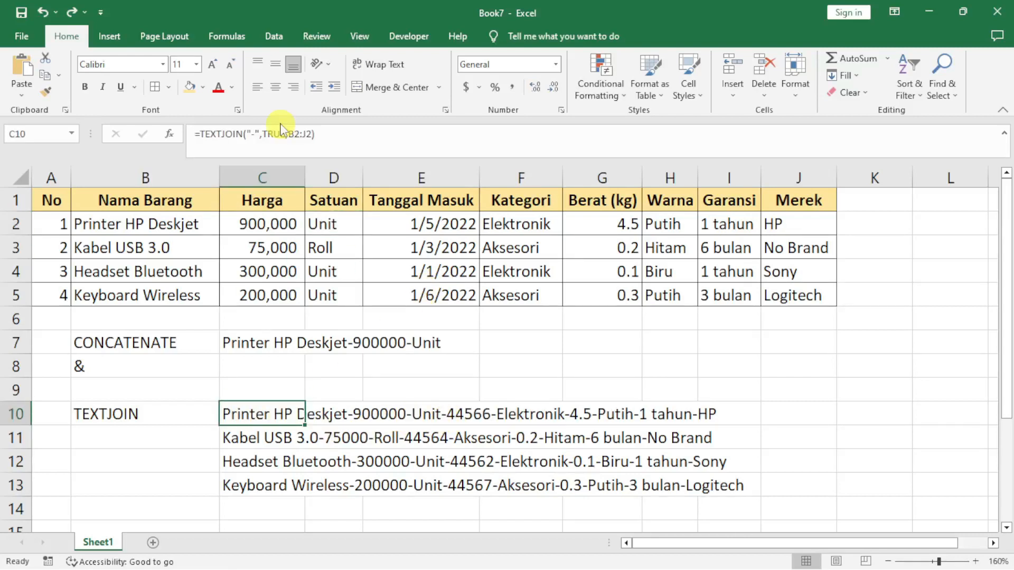
double_click(255, 415)
key(Escape)
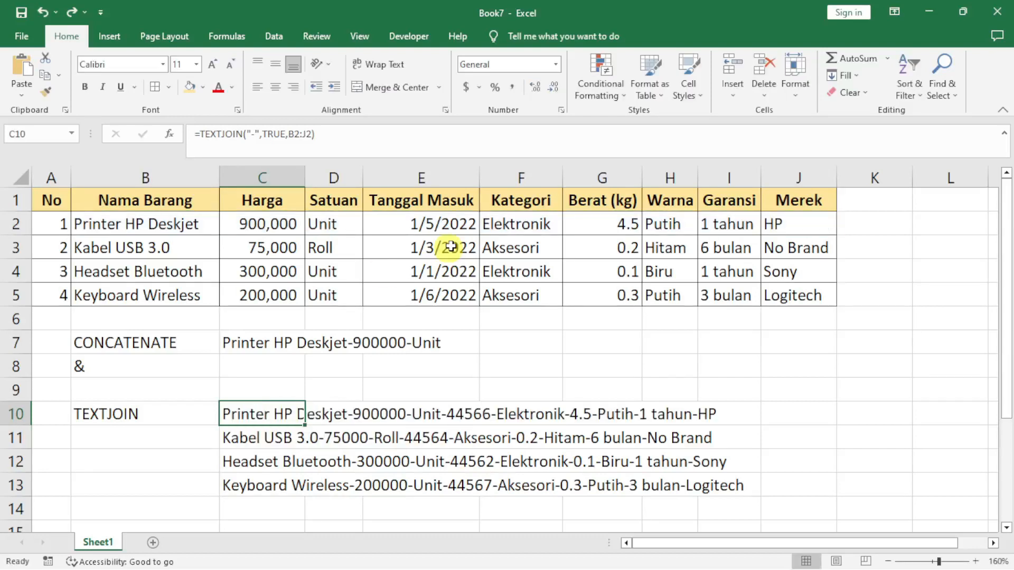
- Clear the Kategori values in F2:F6 to test the joined rows, and undo the clearing
click(493, 227)
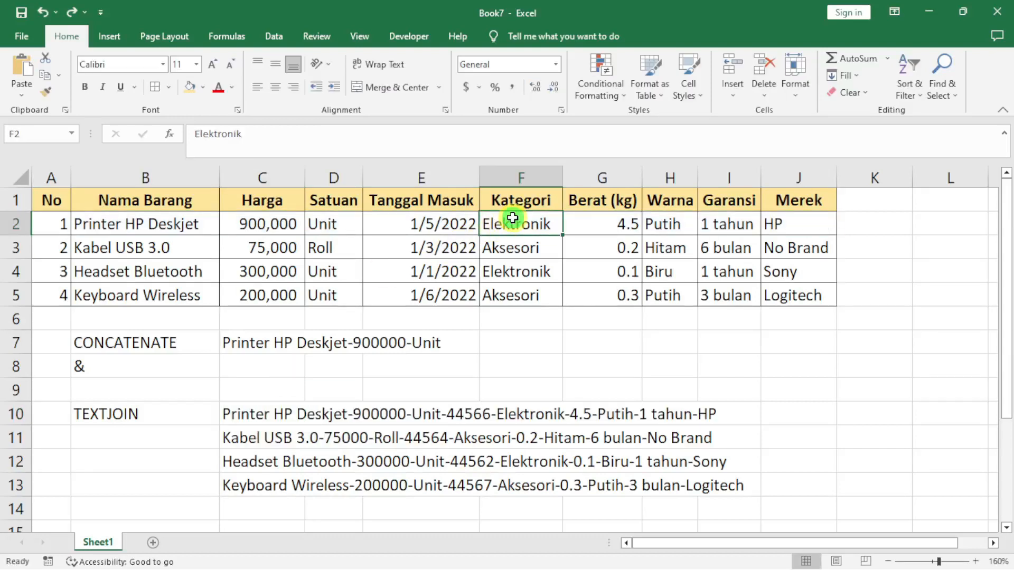
drag(515, 217, 502, 312)
key(Delete)
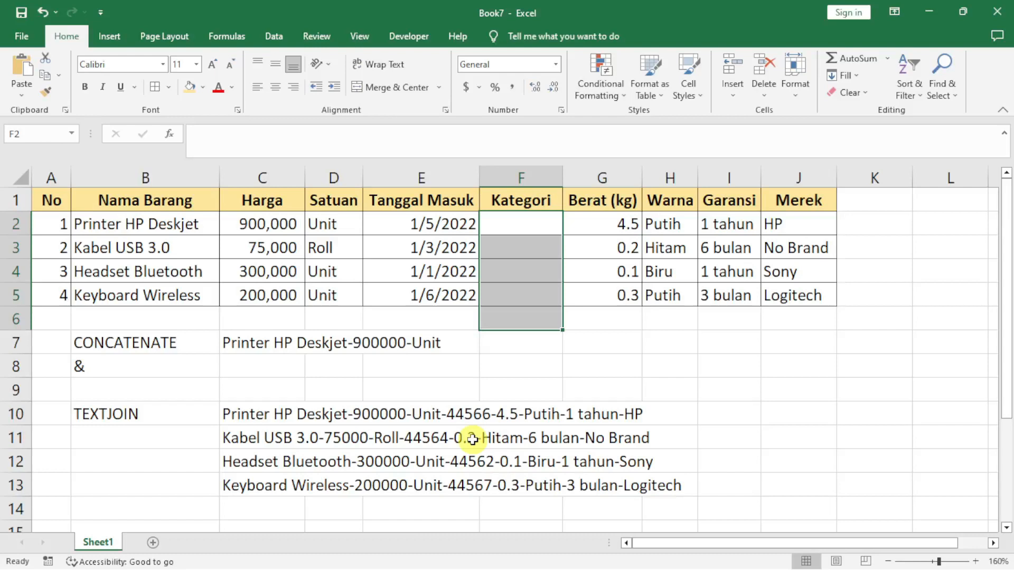
key(ctrl+z)
- Change the delimiter of the TEXTJOIN formula in C10 to a semicolon followed by a space
click(244, 414)
double_click(245, 414)
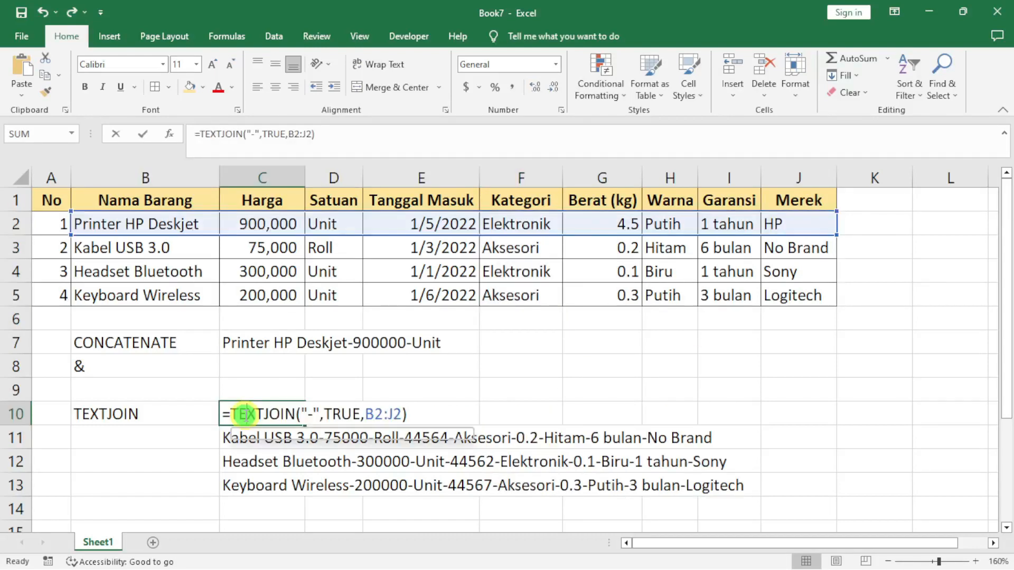
double_click(313, 415)
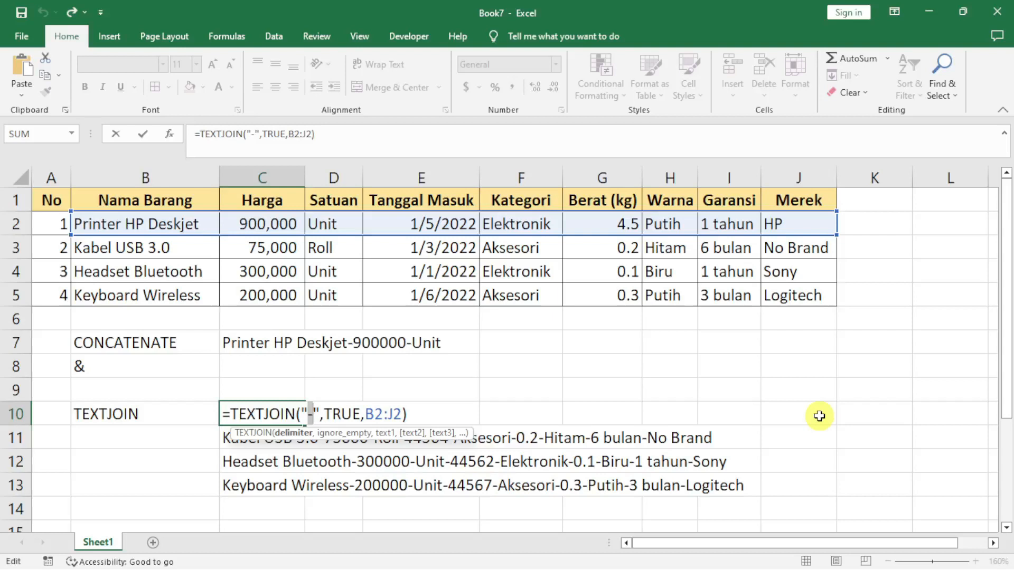
text(;)
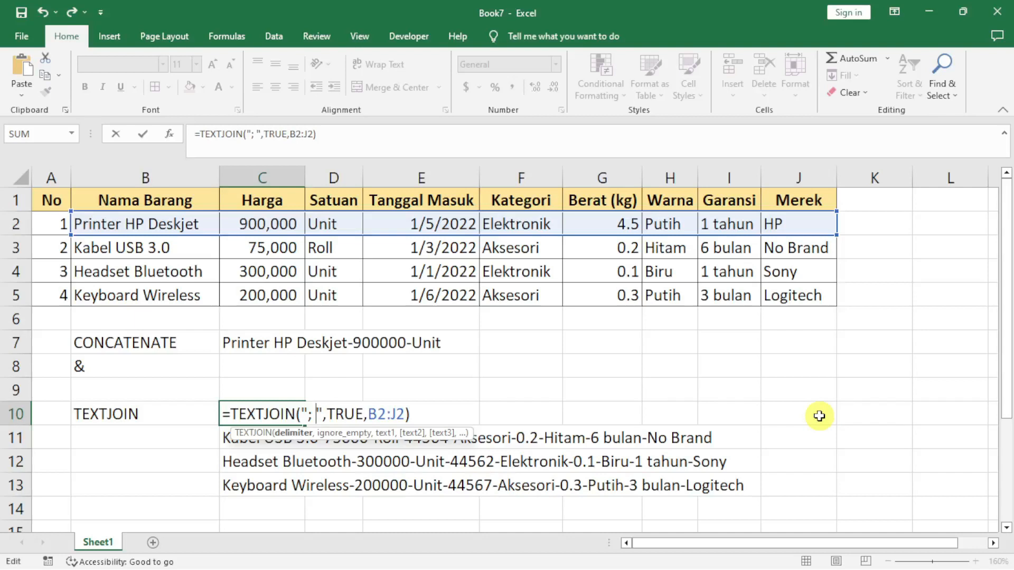
key(Return)
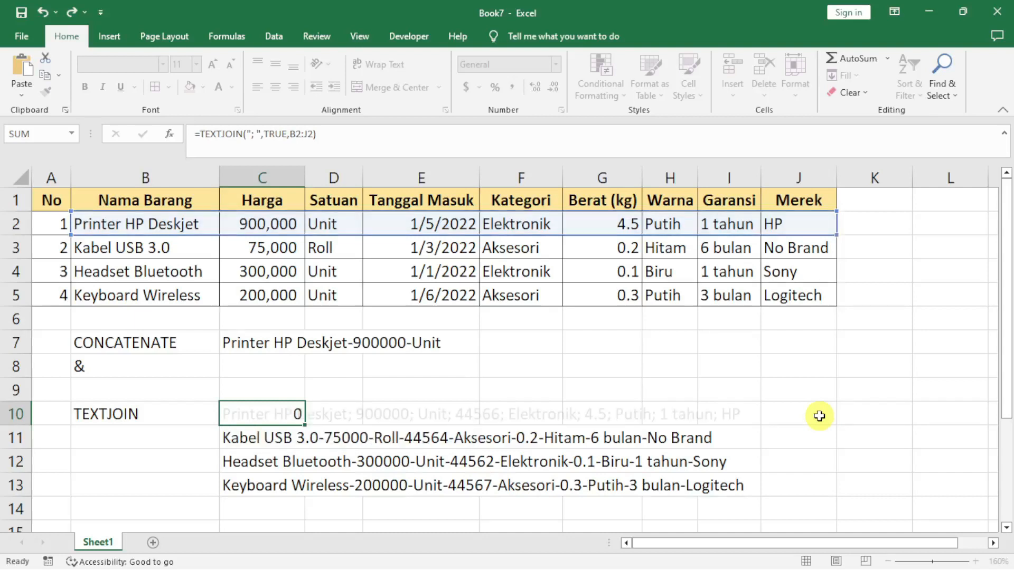
- Fill the updated TEXTJOIN formula from C10 down to C13
click(271, 415)
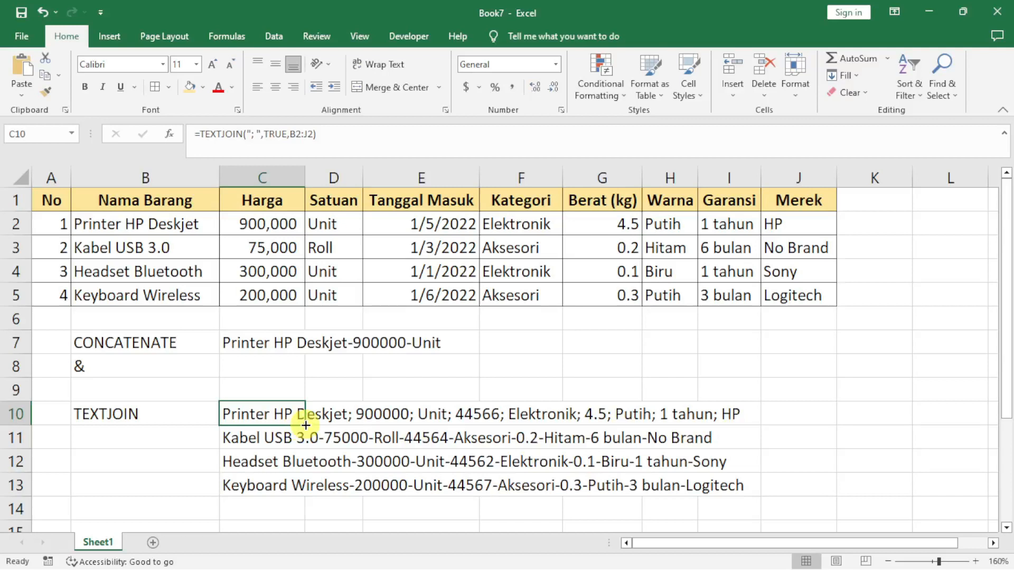
drag(305, 425, 296, 486)
click(369, 441)
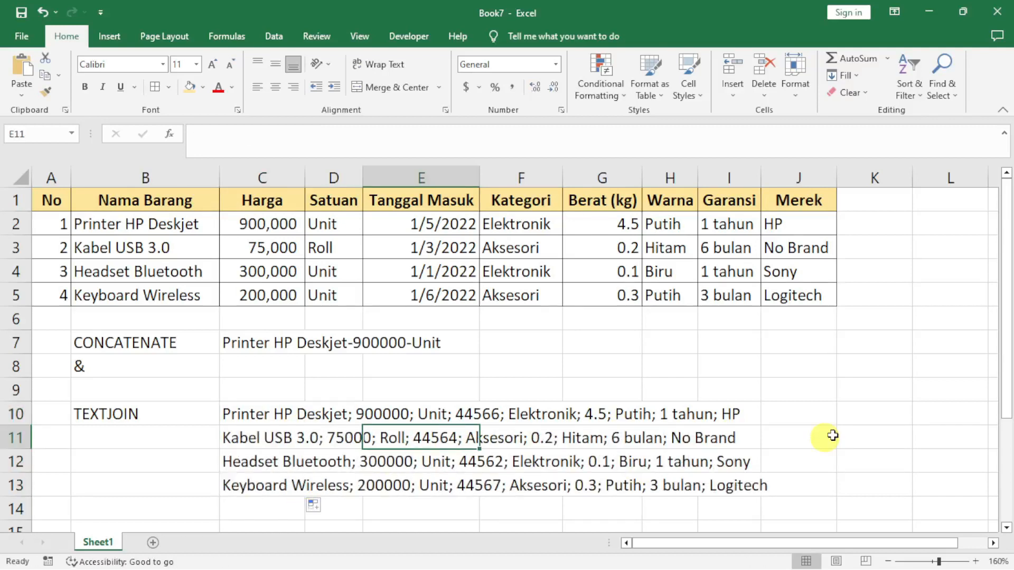
click(838, 419)
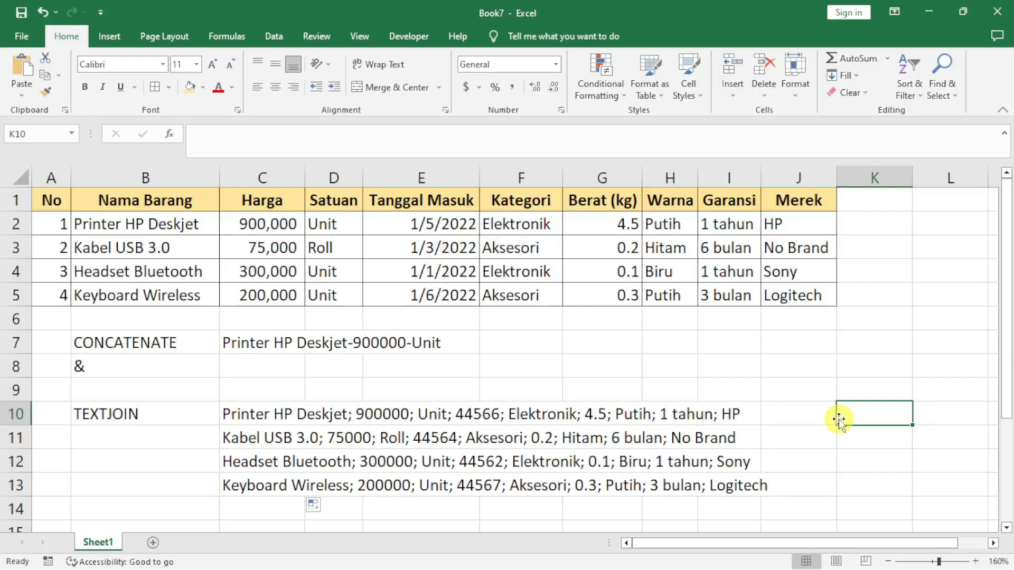
- Replace the joined range in C10 with separate references so the formula reads =TEXTJOIN("; ",TRUE,B2:C2,E2,J2)
click(226, 414)
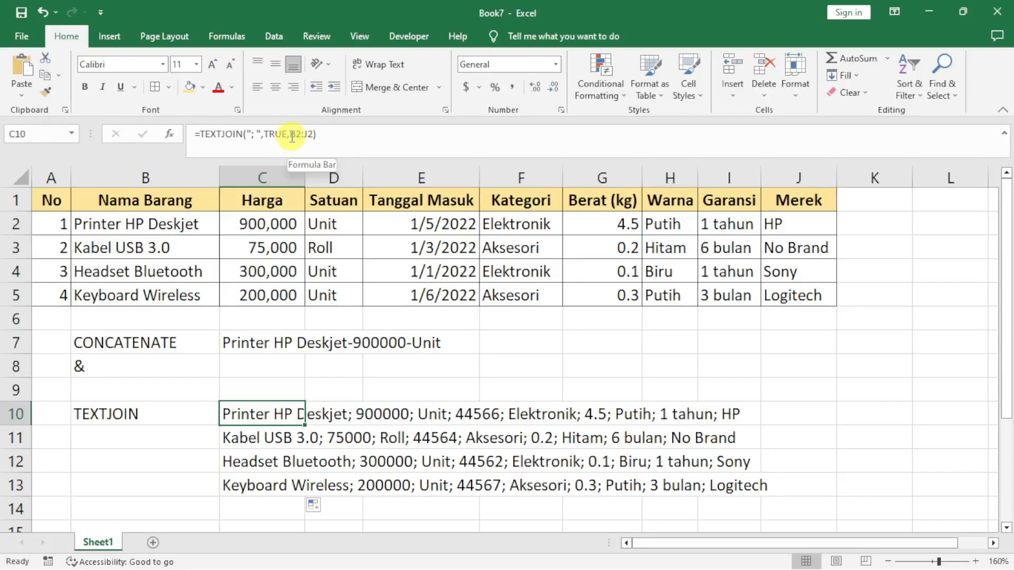
drag(290, 136, 318, 133)
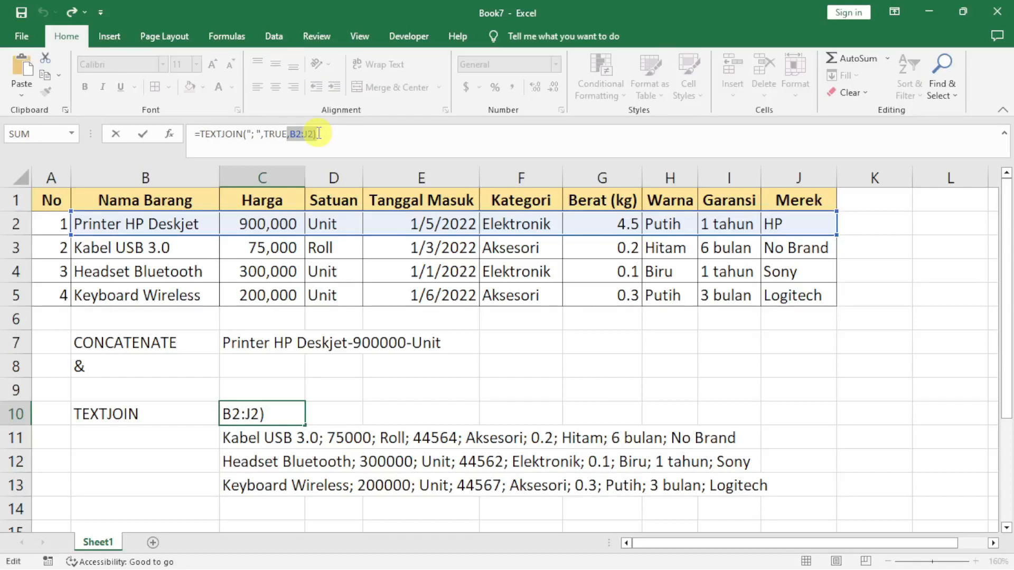
key(BackSpace)
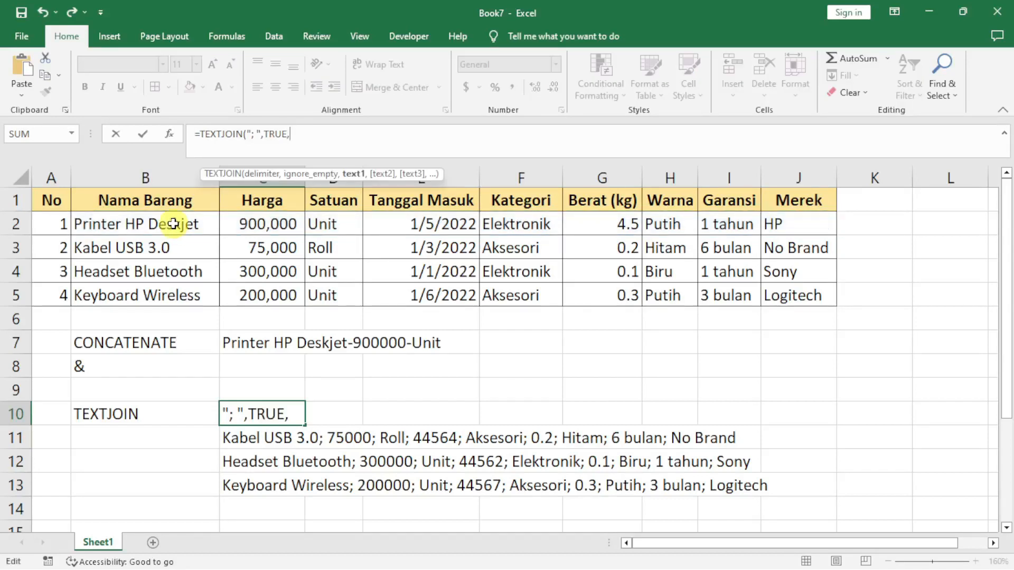
drag(174, 225, 264, 236)
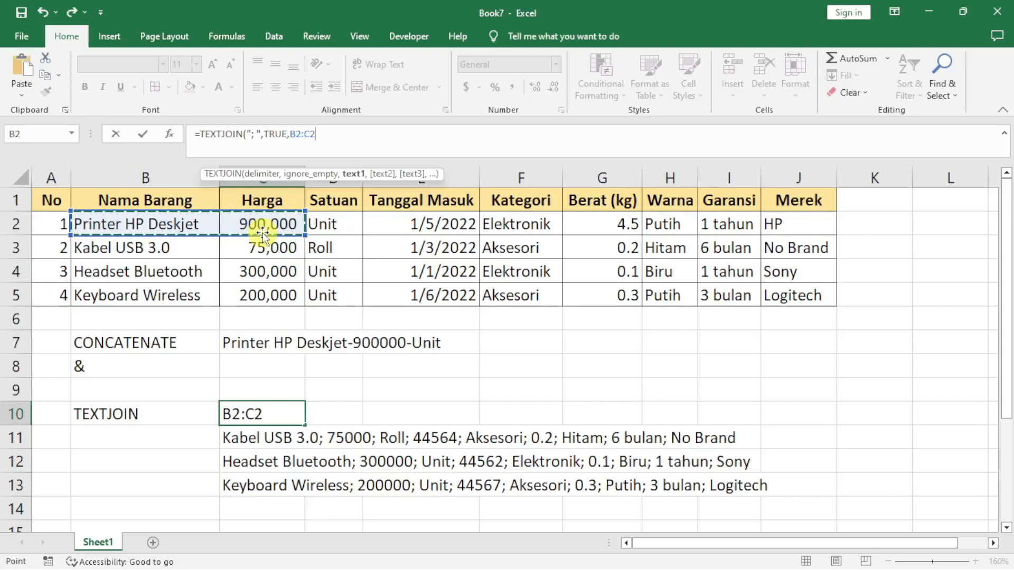
text(,)
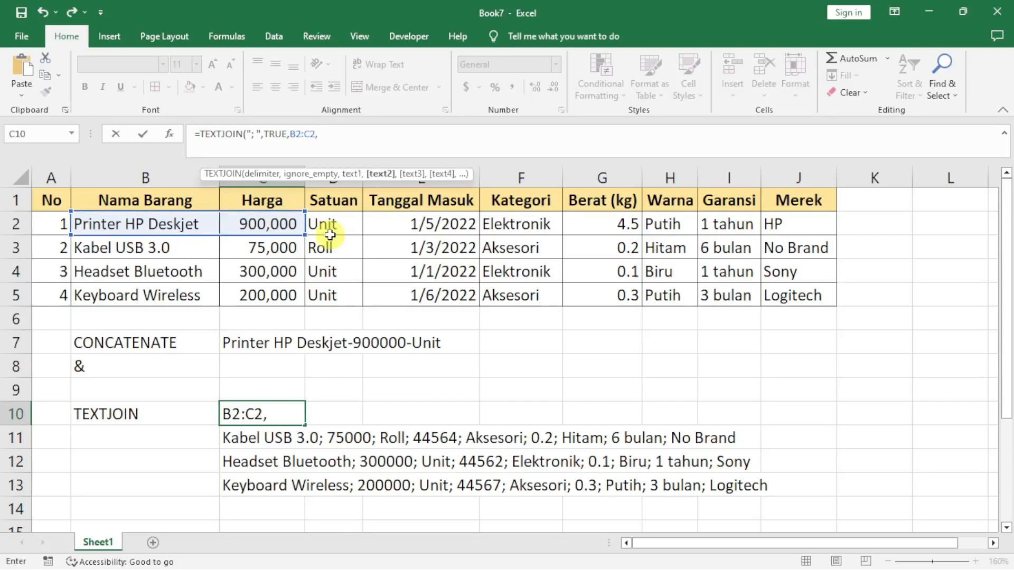
click(412, 224)
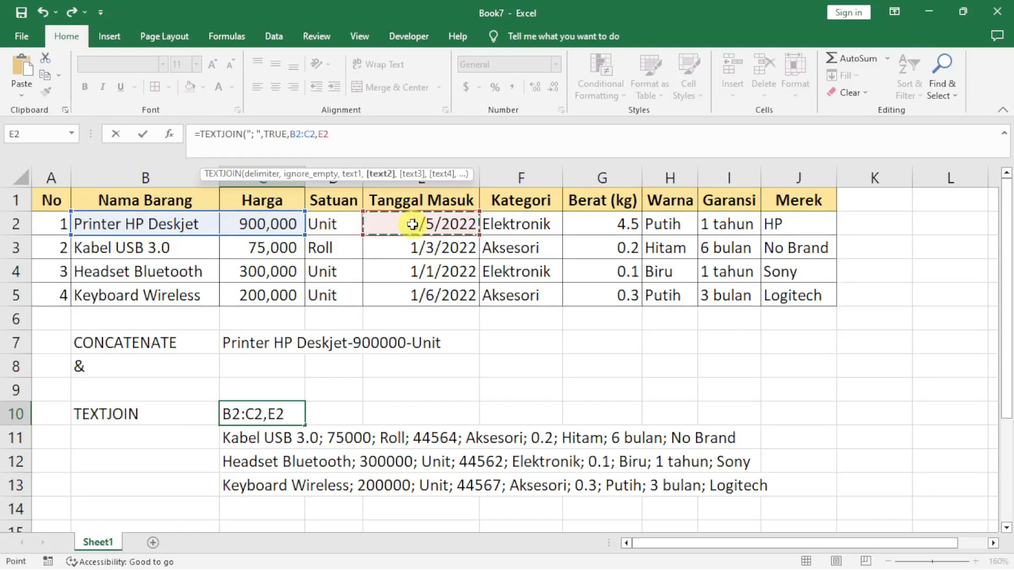
text(,)
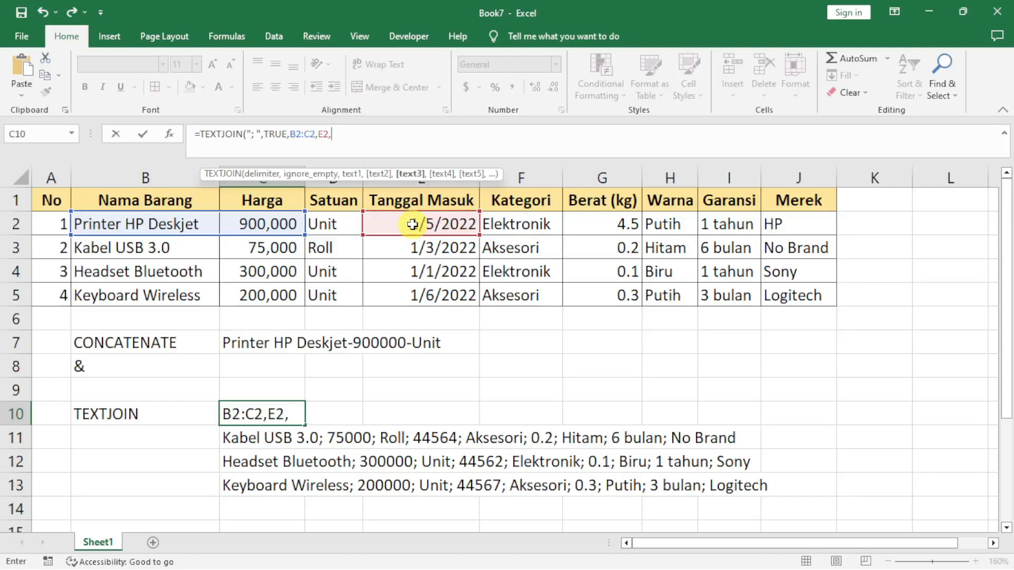
click(797, 231)
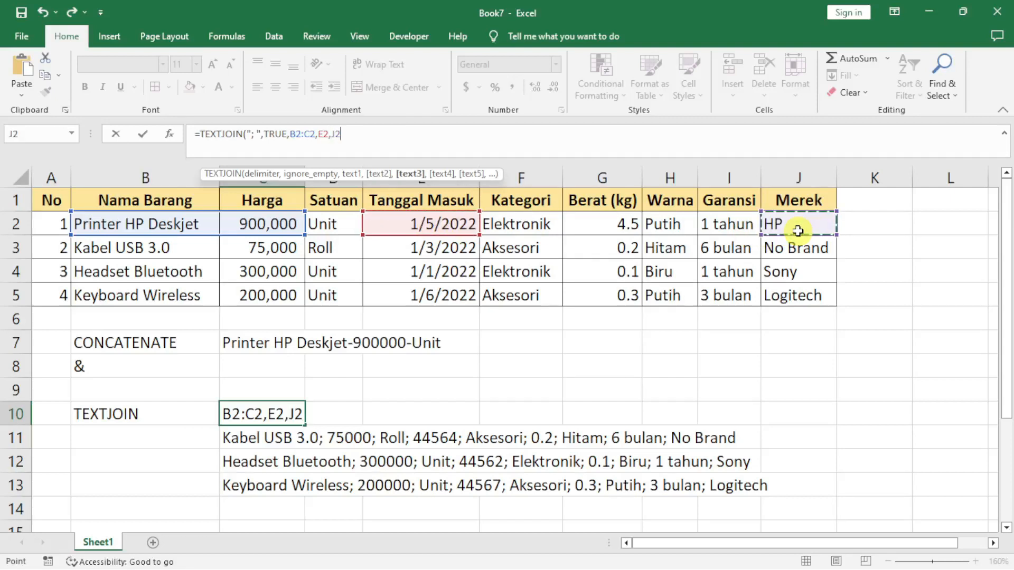
text())
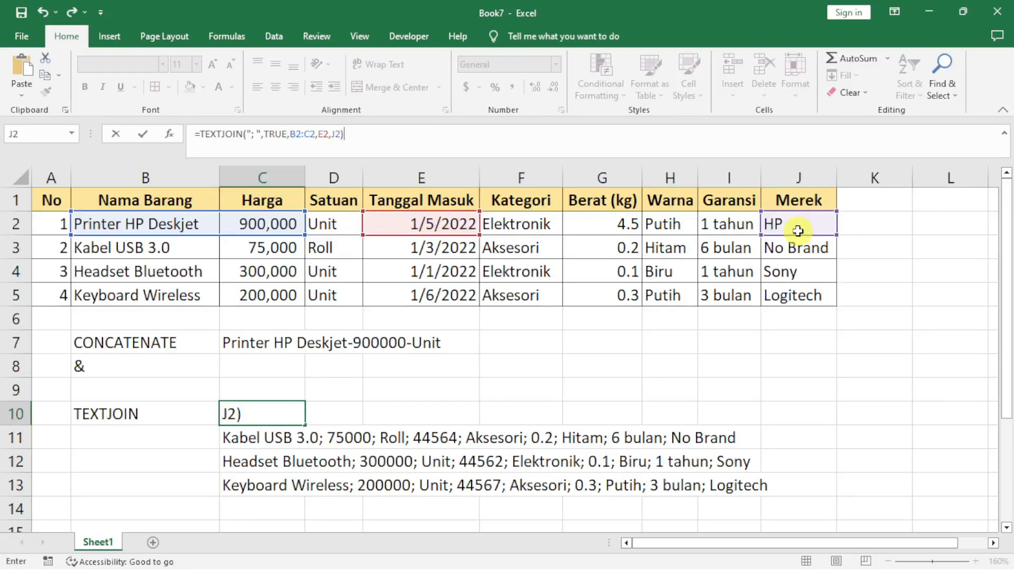
key(Return)
click(237, 416)
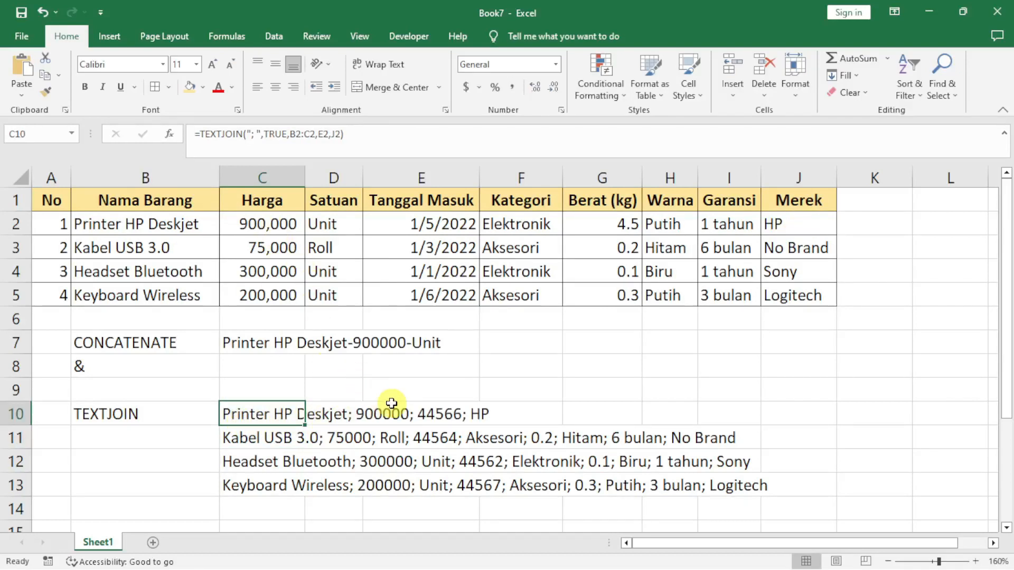
click(433, 418)
click(247, 410)
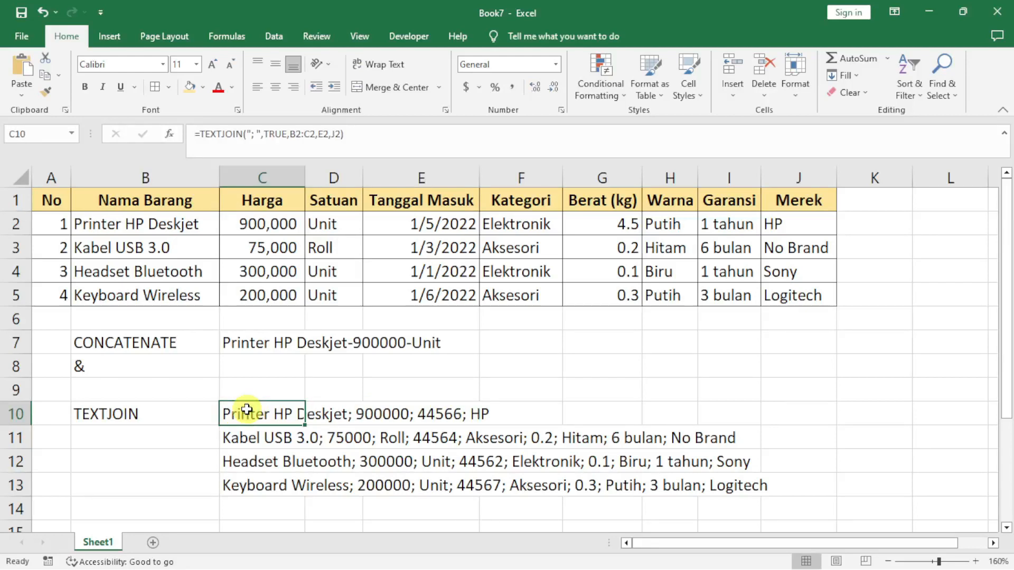
click(426, 416)
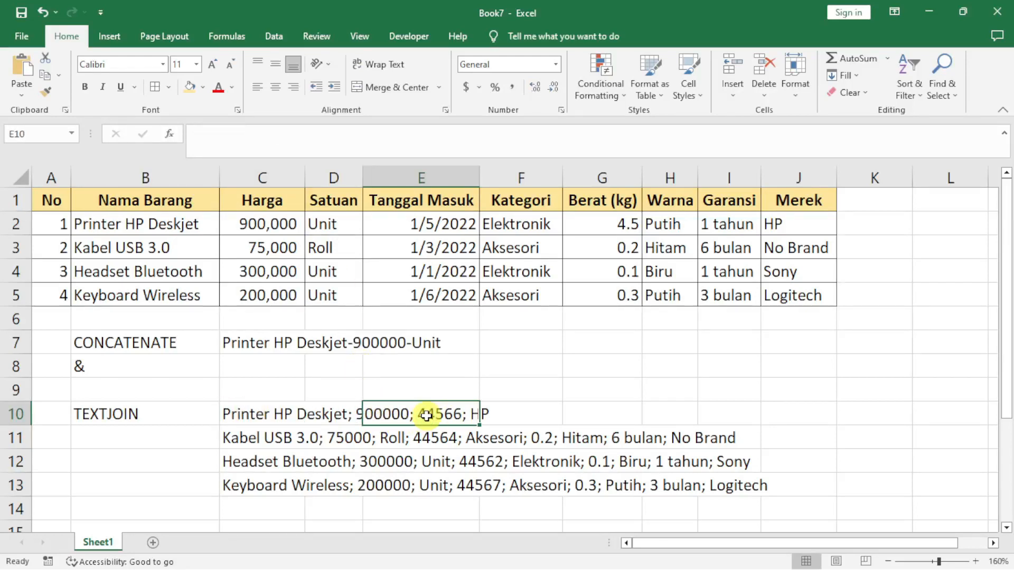
- Wrap the E2 reference of the TEXTJOIN formula in C10 as TEXT(E2,"DD MMMM YYYY") to format the joined date
click(242, 416)
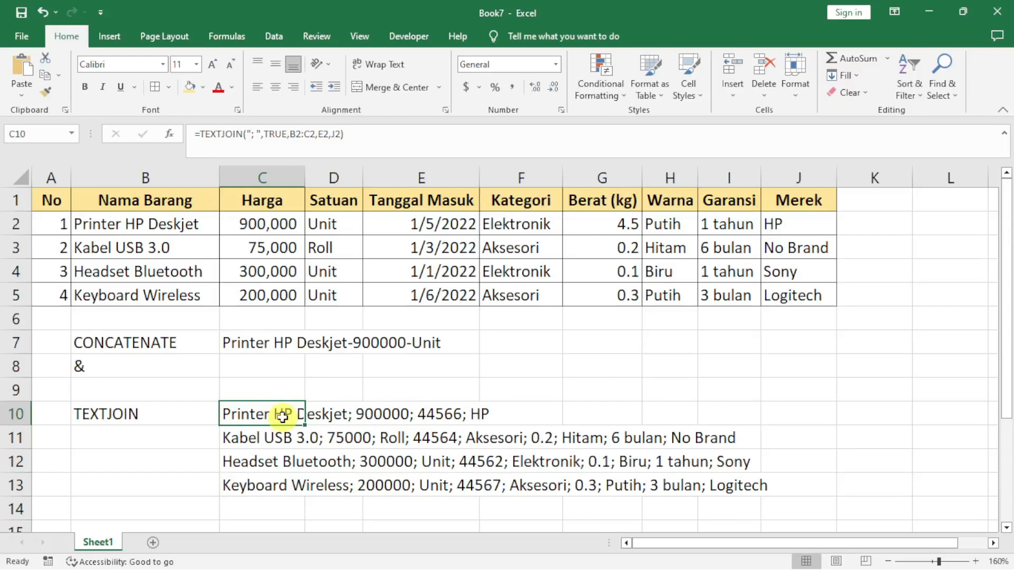
click(331, 142)
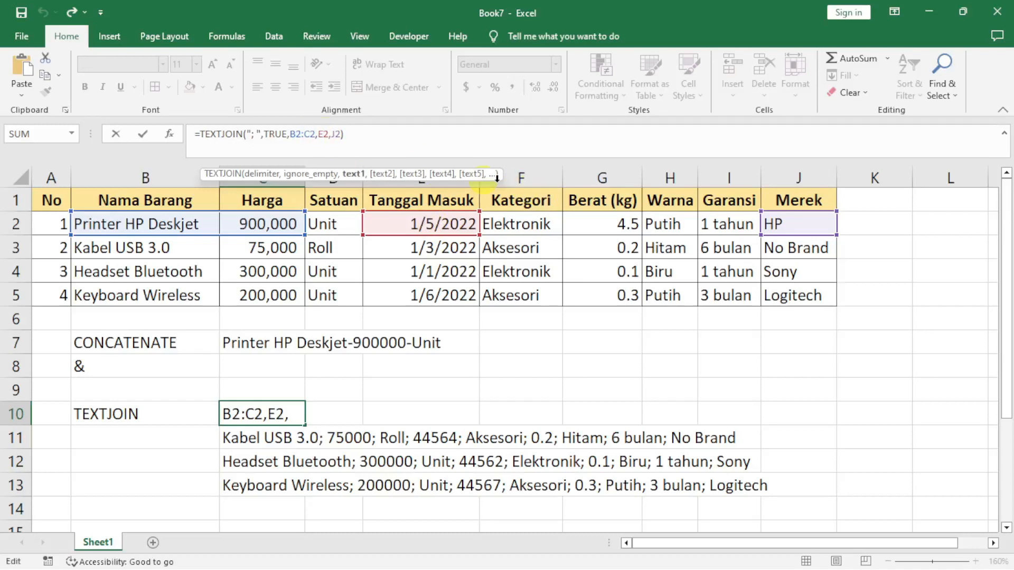
text(TEXT()
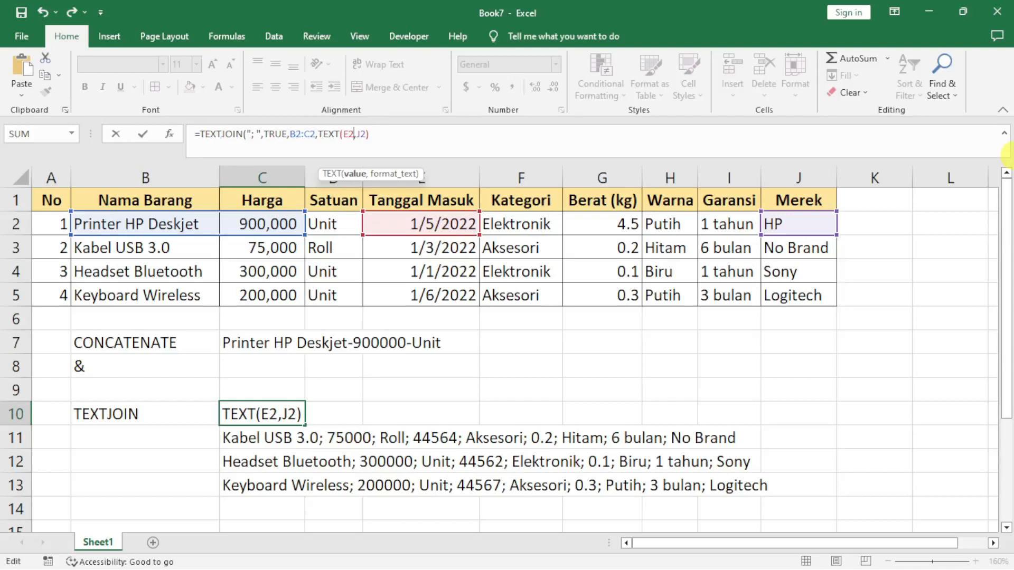
text(,)
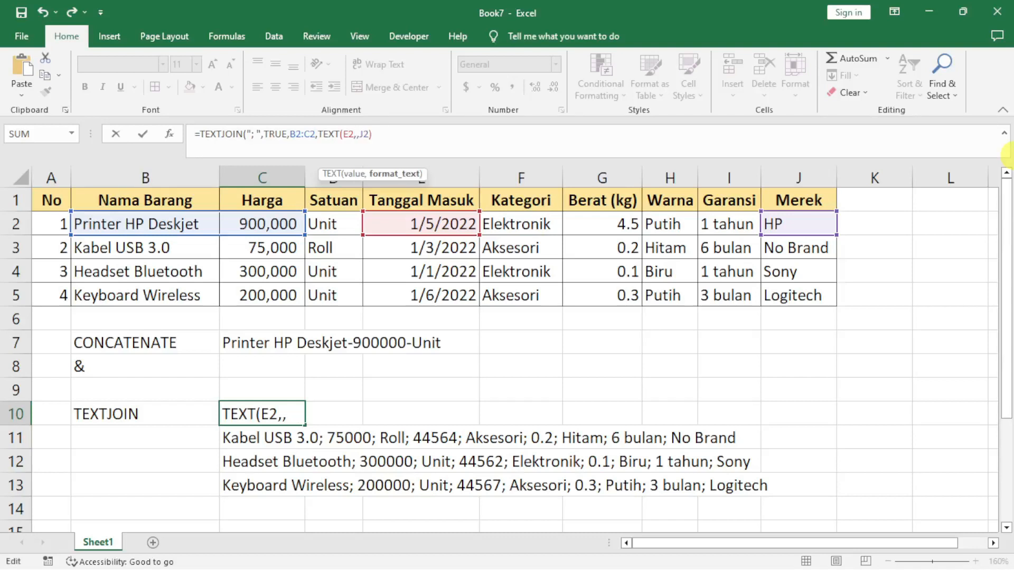
text(DD)
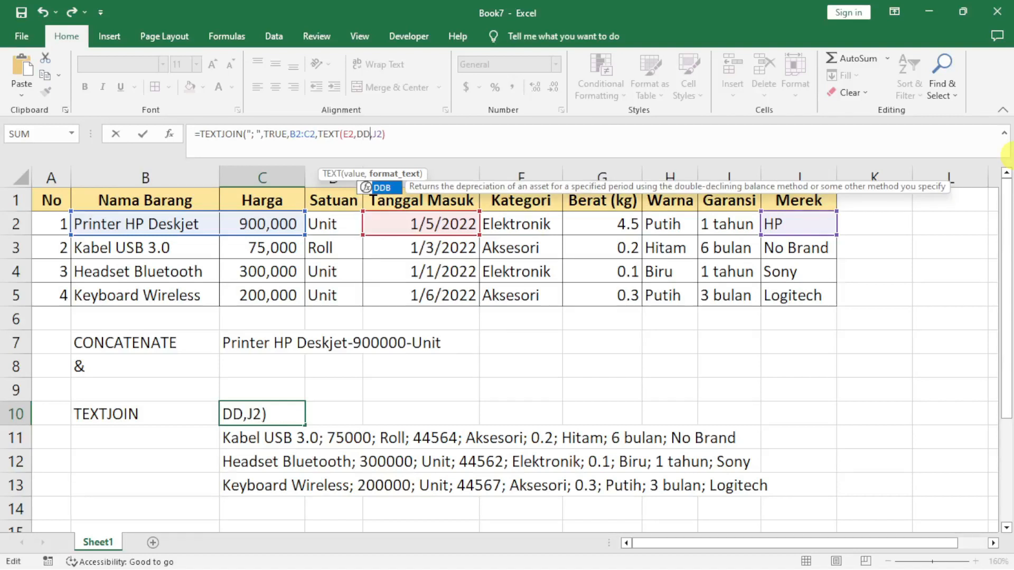
text( MMMM)
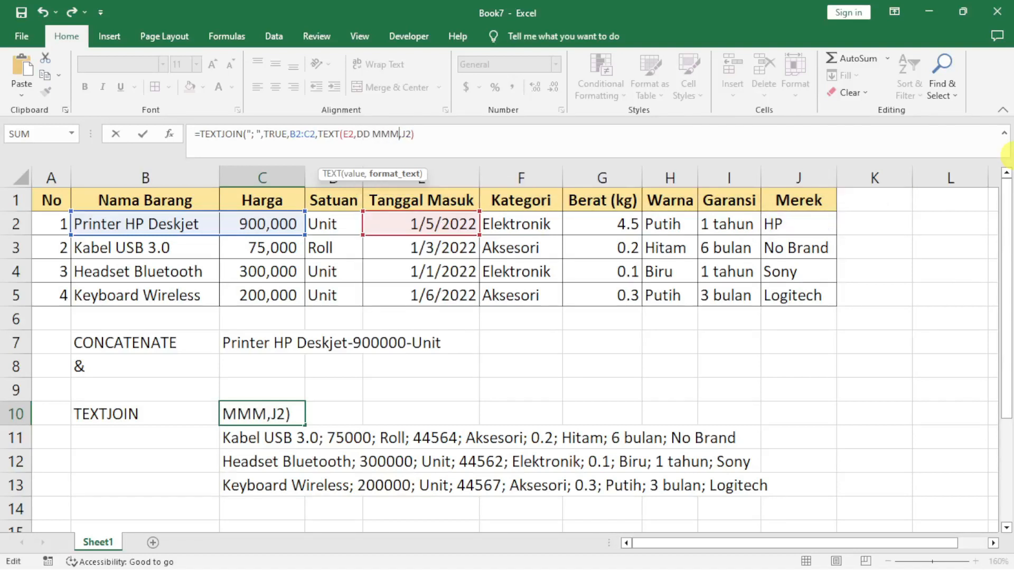
text( YYYY))
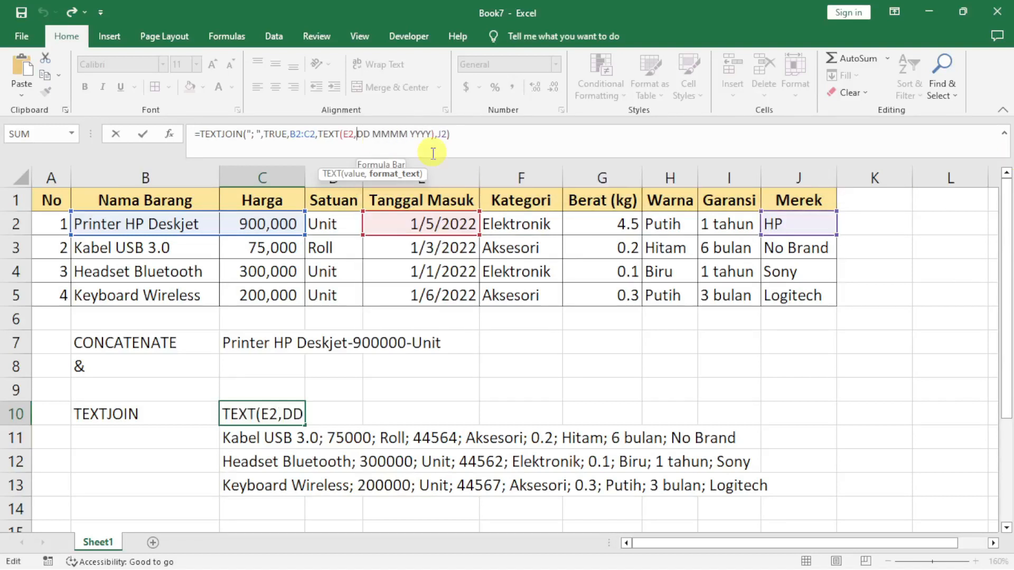
text(")
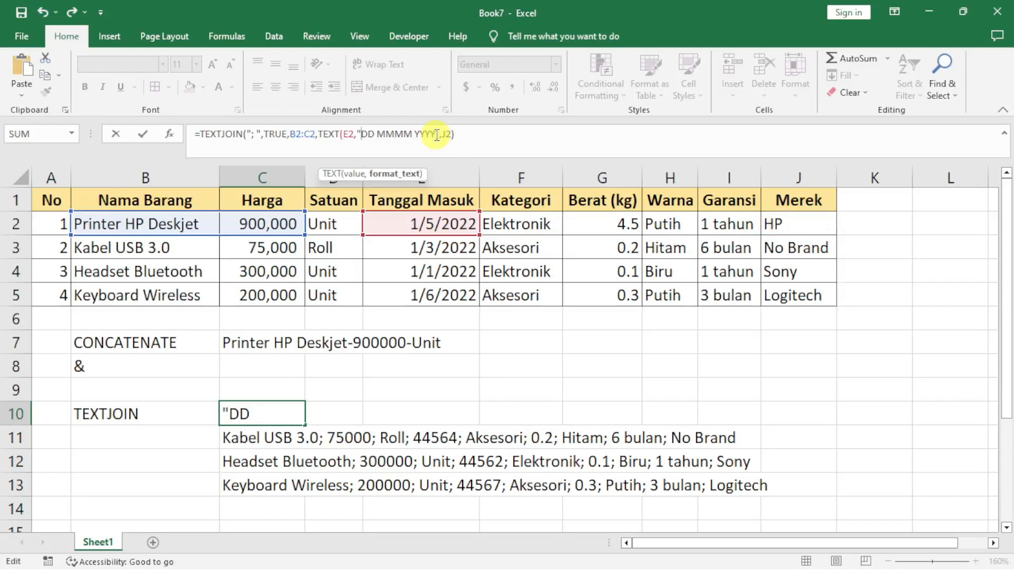
click(436, 134)
text(")
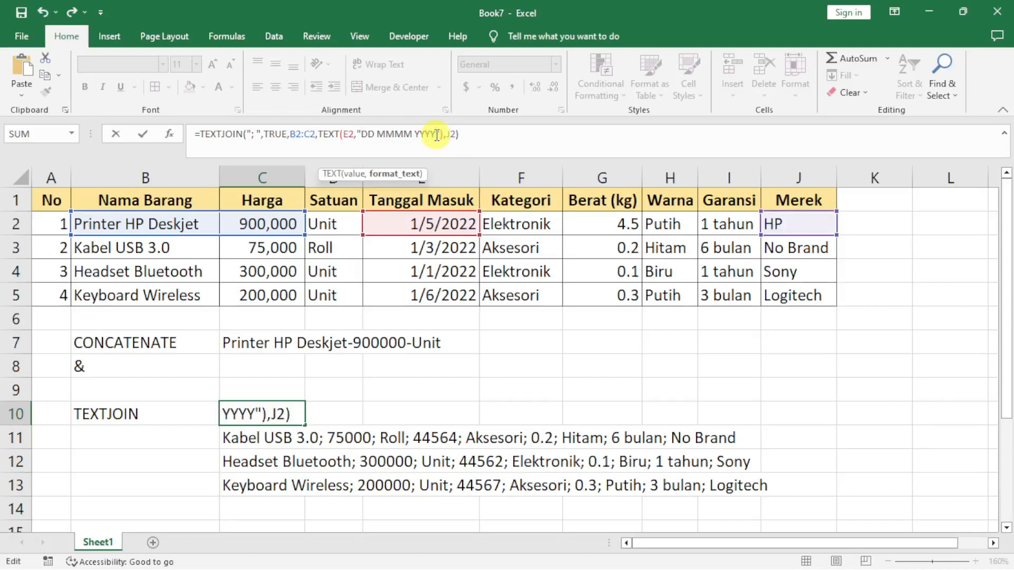
key(Return)
- Fill the date-formatted TEXTJOIN formula from C10 down to C13
click(237, 414)
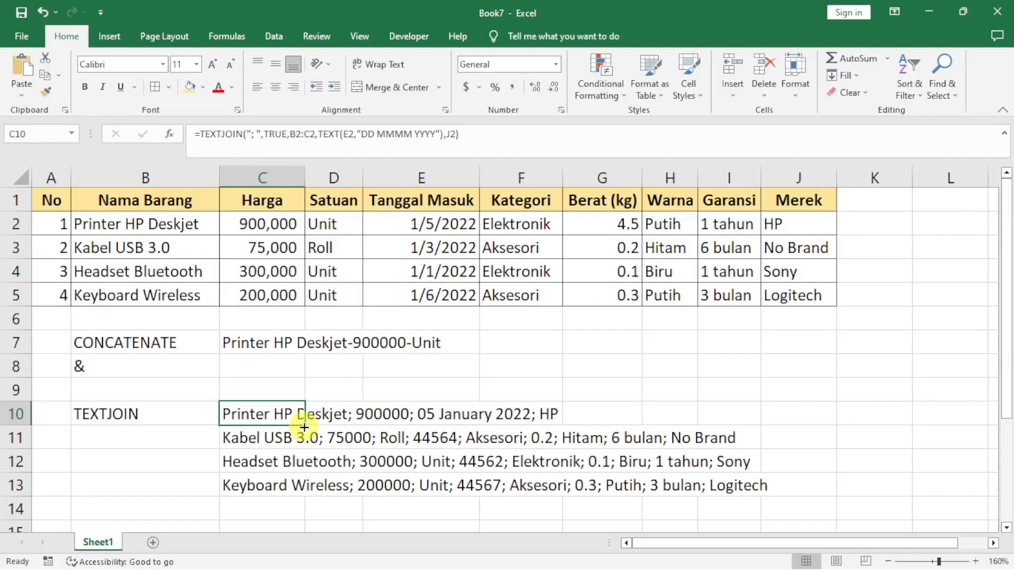
drag(305, 425, 289, 494)
click(681, 439)
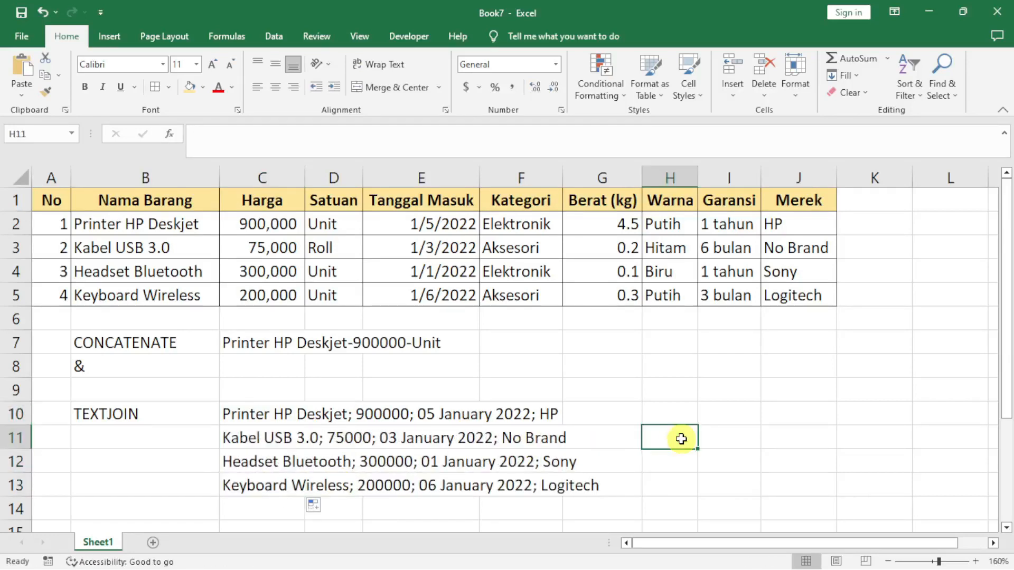